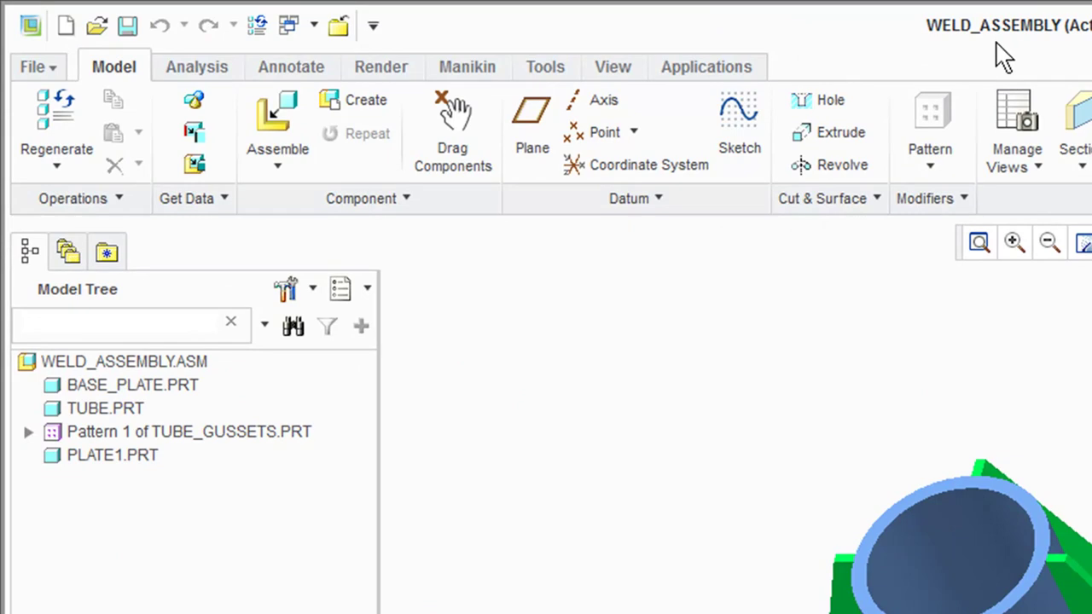
Step: Switch to the Welding application and start the Weld Wizard for a new weld definition
{"action": "left_click", "coordinate": [682, 77]}
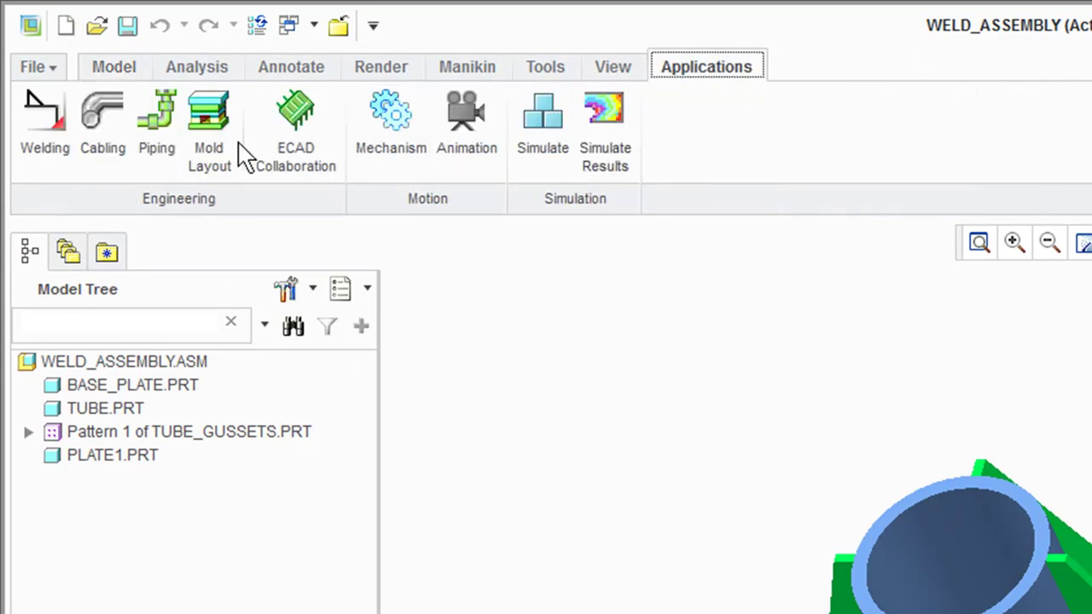
{"action": "left_click", "coordinate": [51, 139]}
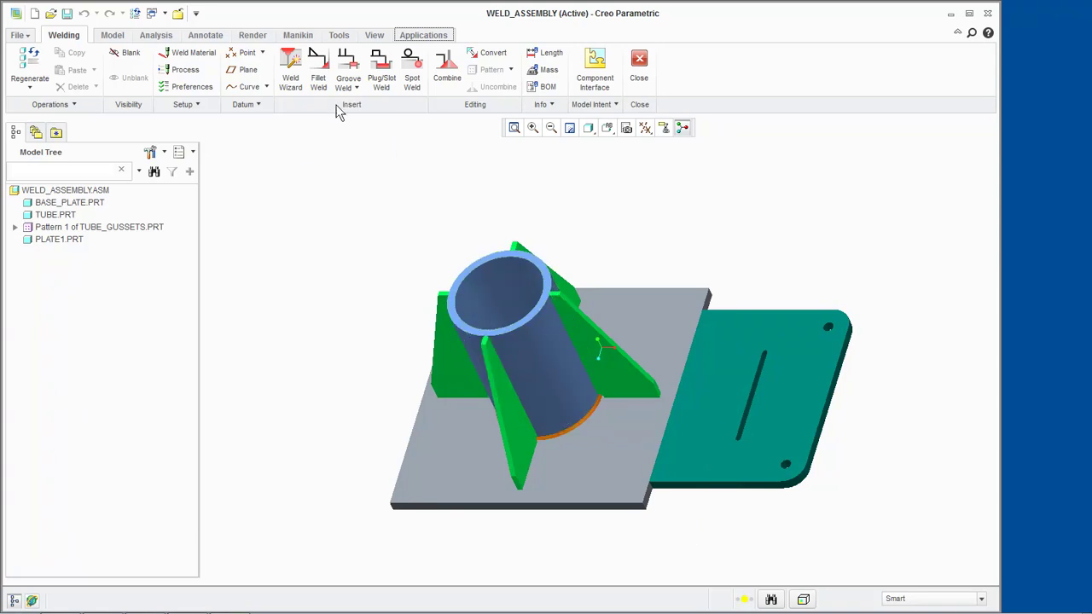
{"action": "left_click", "coordinate": [289, 67]}
{"action": "left_click_drag", "start_coordinate": [894, 123], "coordinate": [232, 204]}
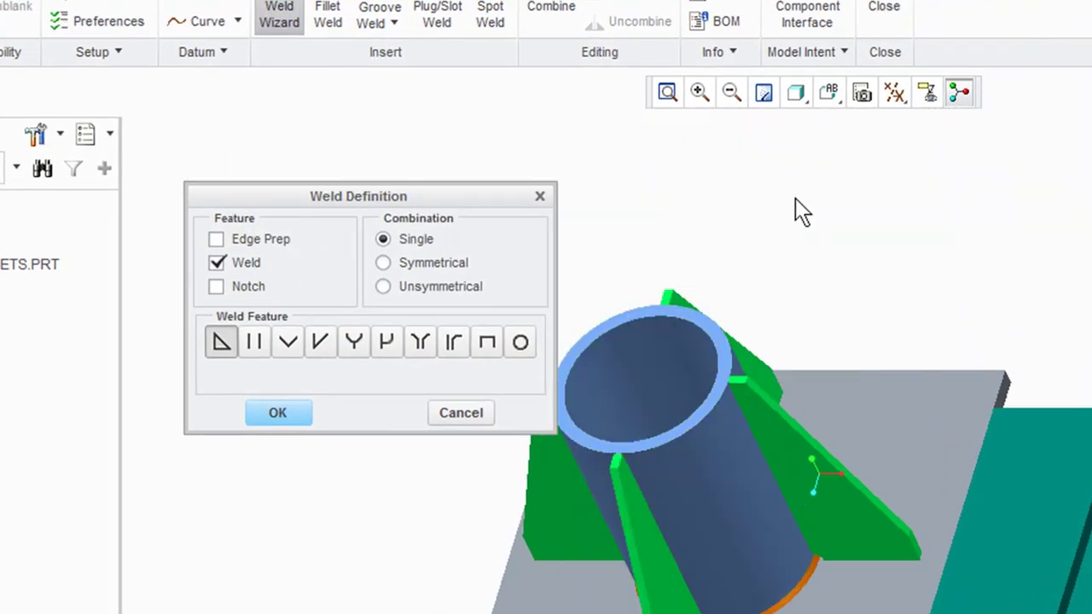
Step: Define a single V-groove weld with Edge Prep enabled, using the closed V-shaped edge preparation that bevels both sides
{"action": "left_click", "coordinate": [217, 240]}
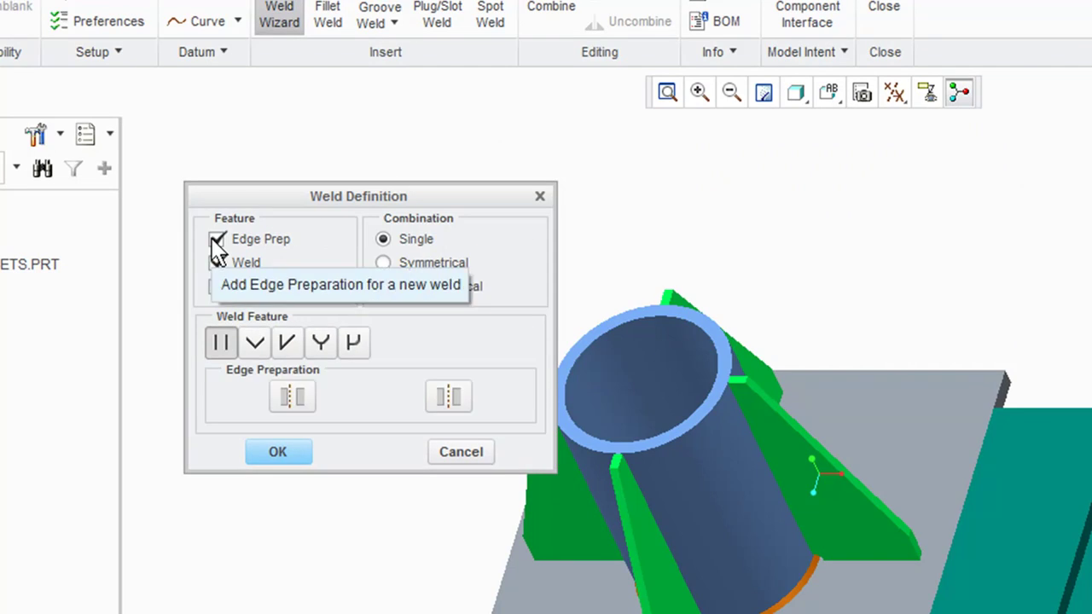
{"action": "left_click", "coordinate": [257, 345]}
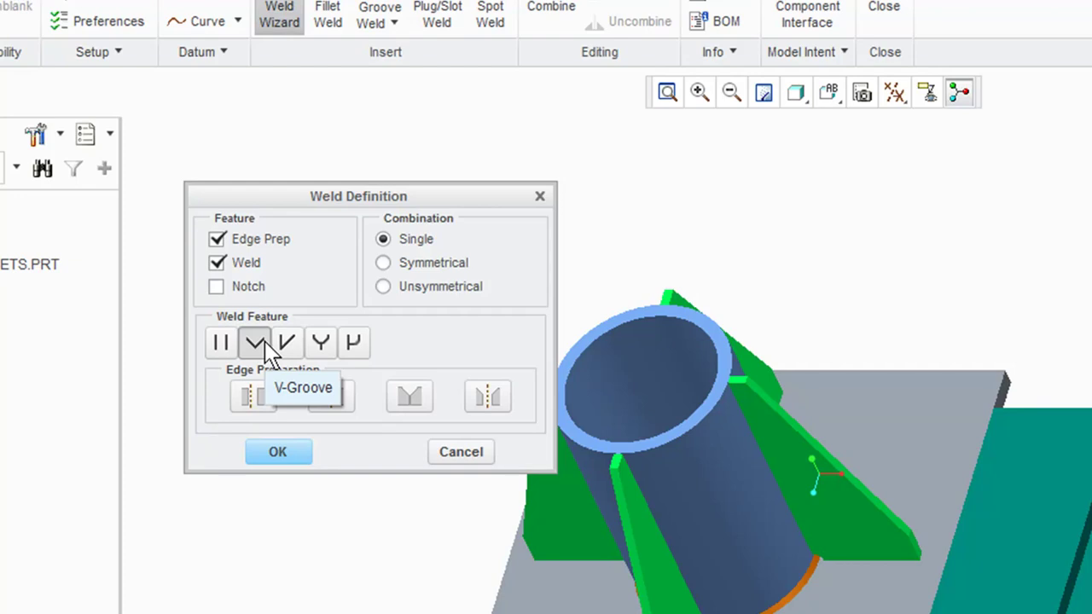
{"action": "left_click", "coordinate": [410, 400]}
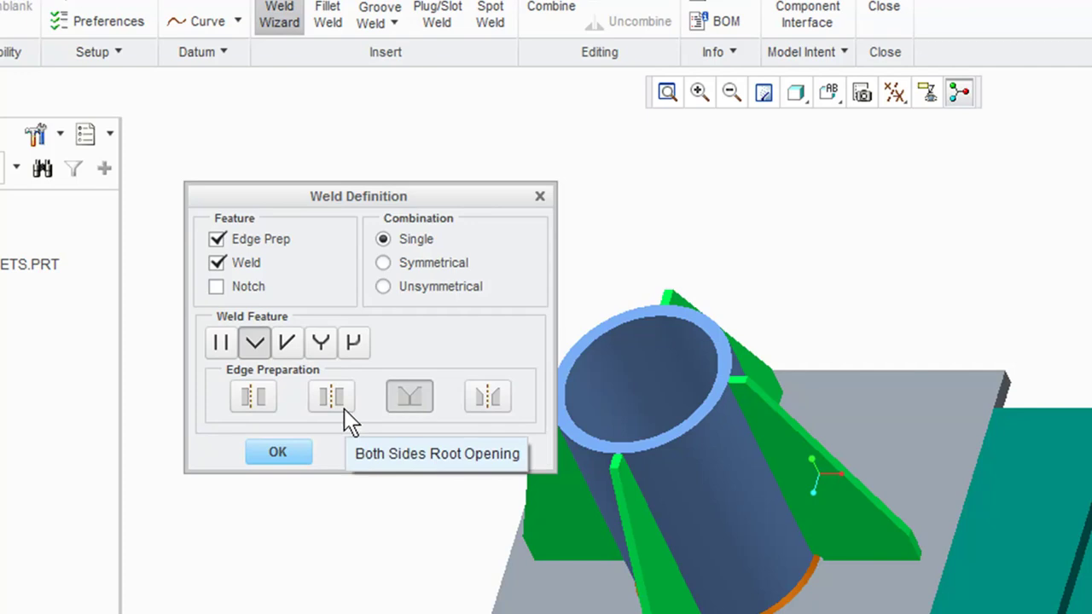
{"action": "left_click", "coordinate": [286, 452]}
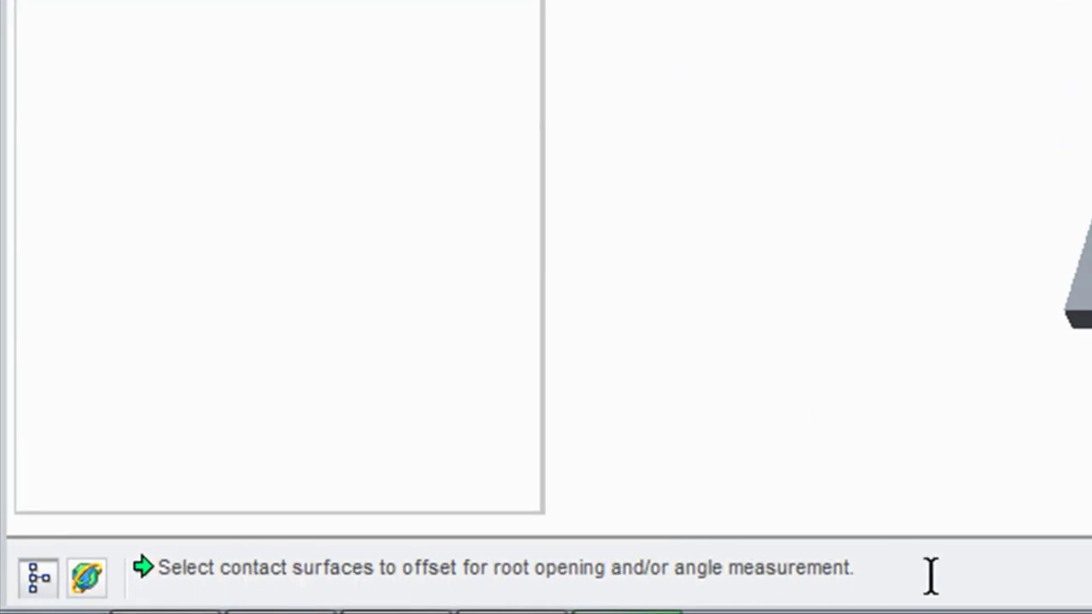
Step: Select the touching side faces of BASE_PLATE and PLATE1 as the contact surfaces for the edge preparation
{"action": "left_click", "coordinate": [541, 119]}
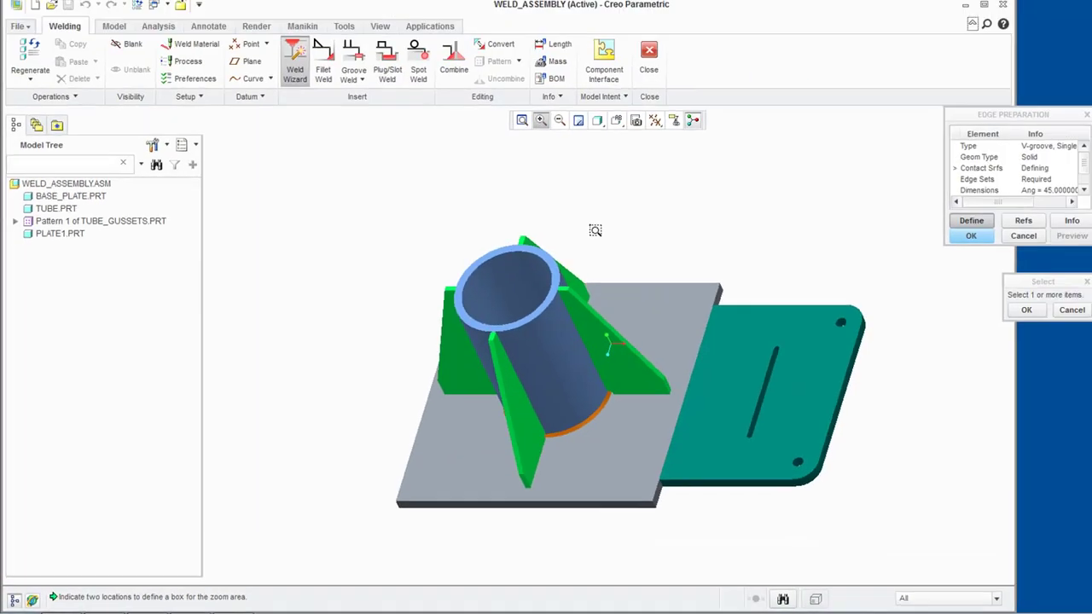
{"action": "left_click", "coordinate": [608, 257]}
{"action": "left_click", "coordinate": [741, 555]}
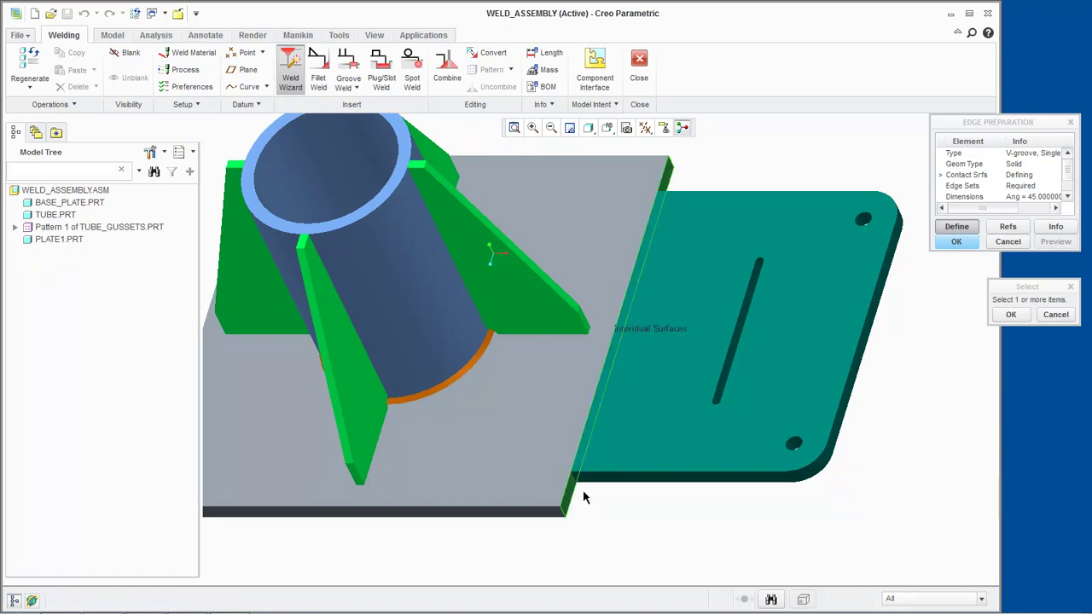
{"action": "left_click", "coordinate": [1011, 316]}
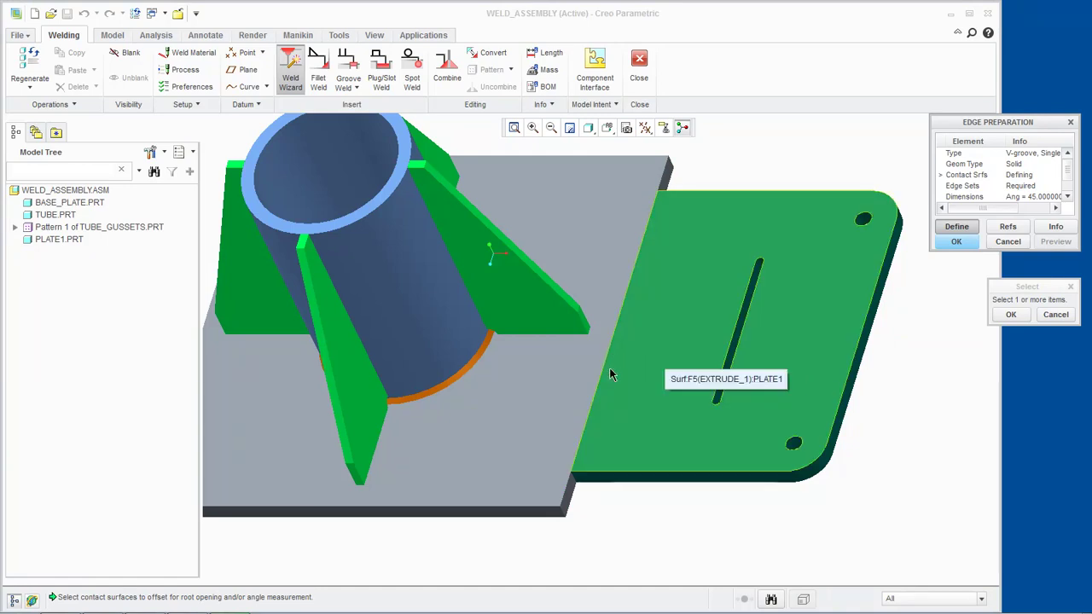
{"action": "left_click", "coordinate": [609, 374]}
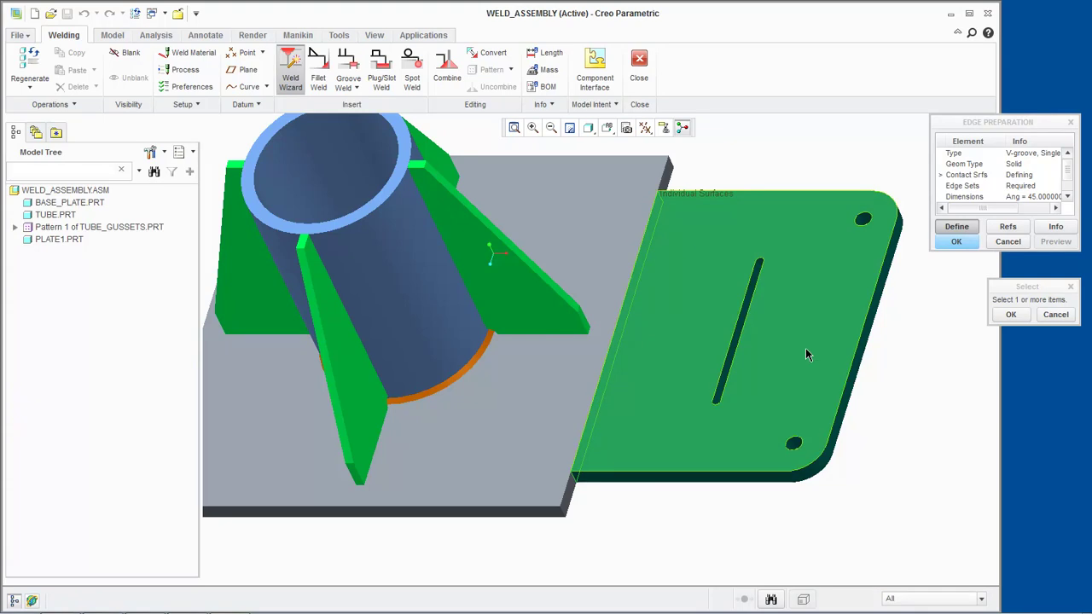
{"action": "left_click", "coordinate": [1011, 315]}
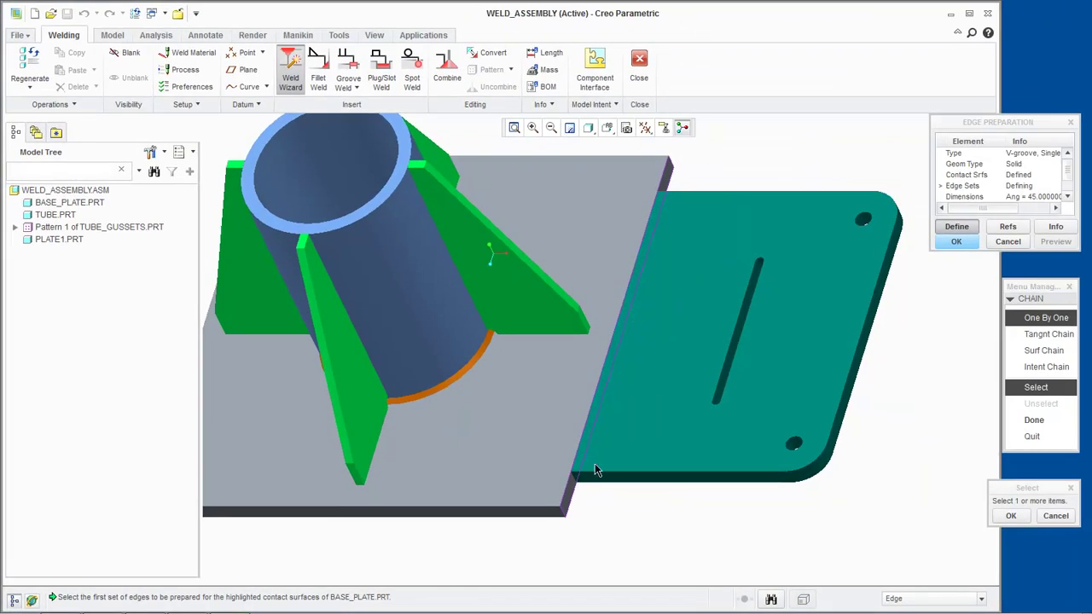
Step: Choose the upper joint edges of BASE_PLATE and PLATE1 as the edge sets and complete the edge preparation
{"action": "left_click", "coordinate": [582, 445]}
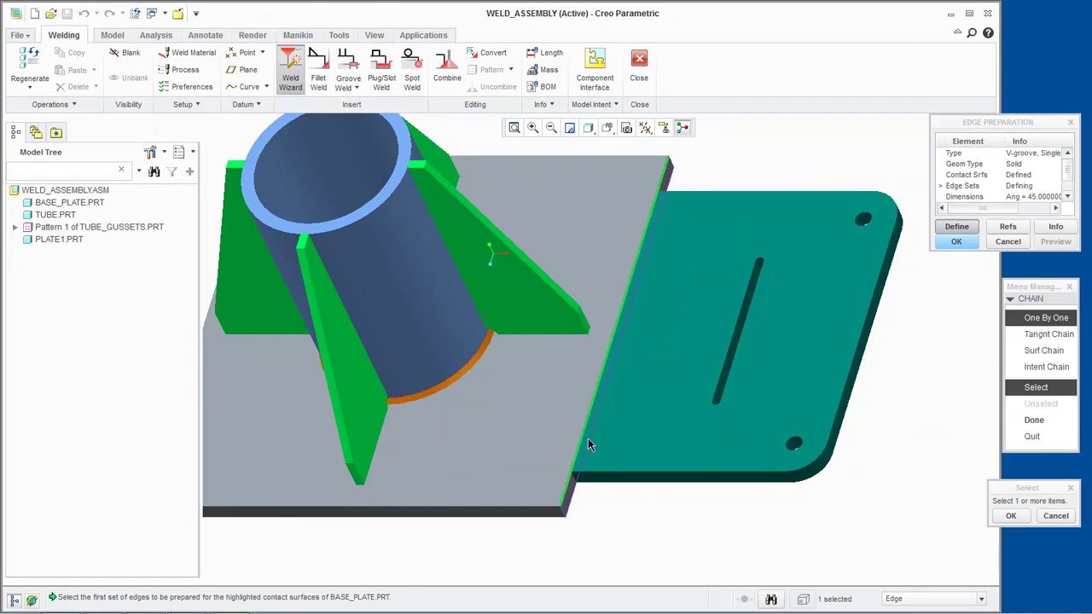
{"action": "left_click", "coordinate": [1006, 516]}
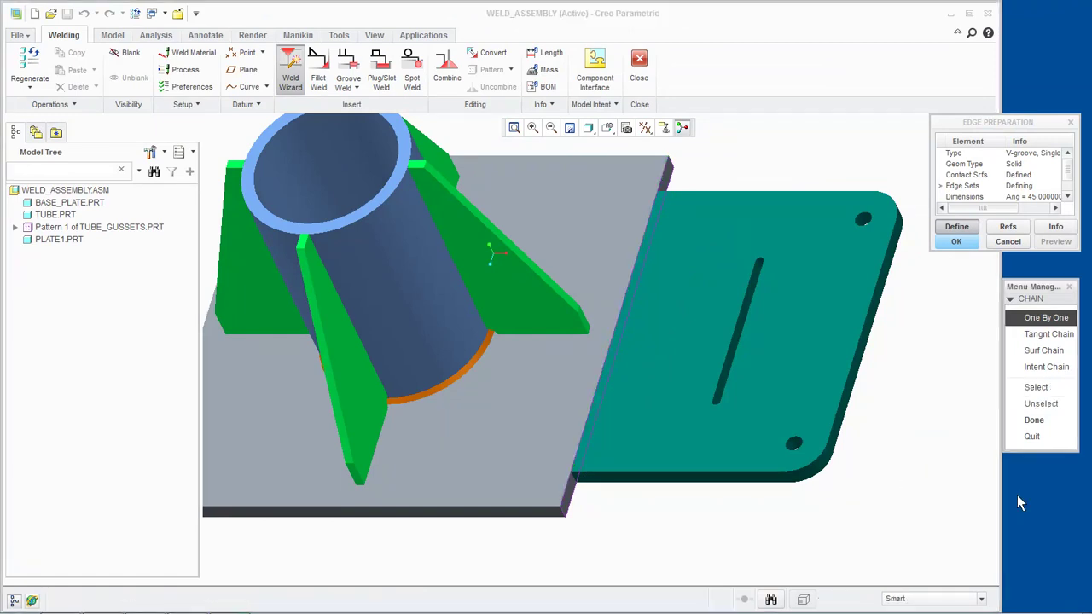
{"action": "left_click", "coordinate": [1015, 422]}
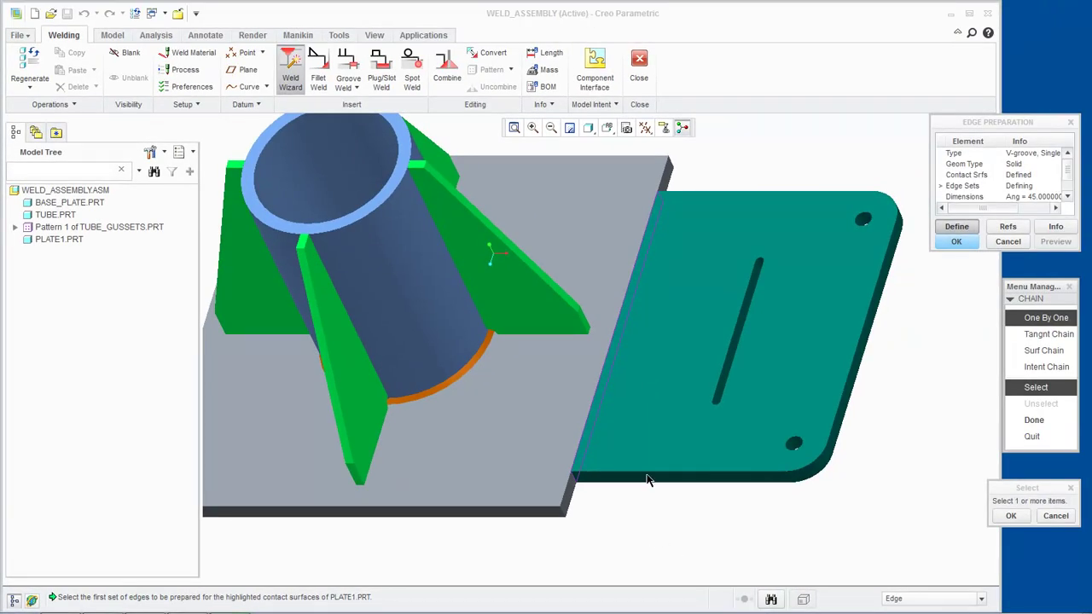
{"action": "left_click", "coordinate": [585, 437]}
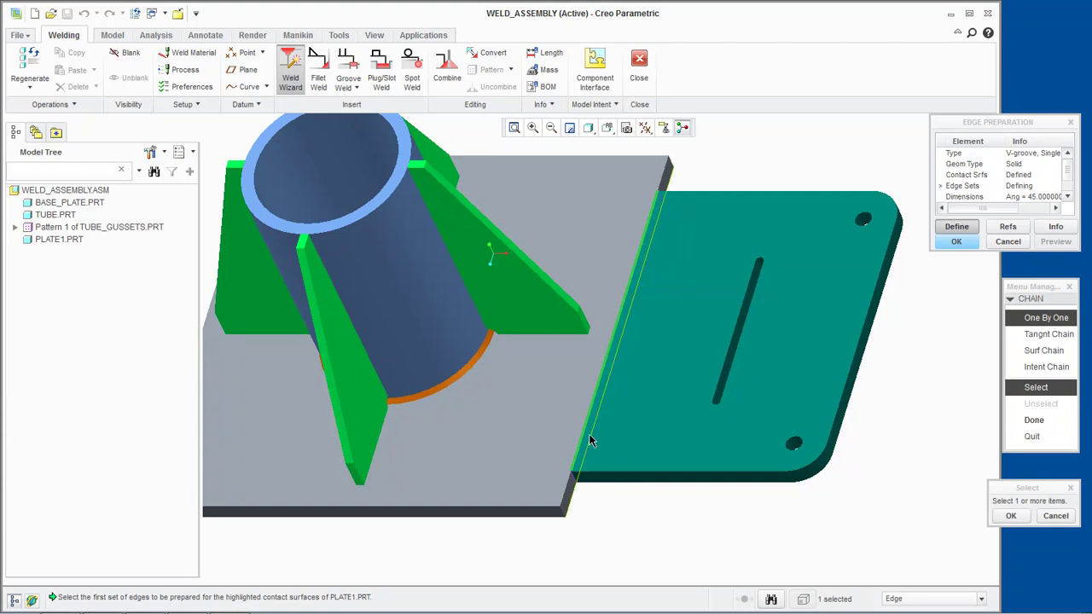
{"action": "left_click", "coordinate": [1011, 516]}
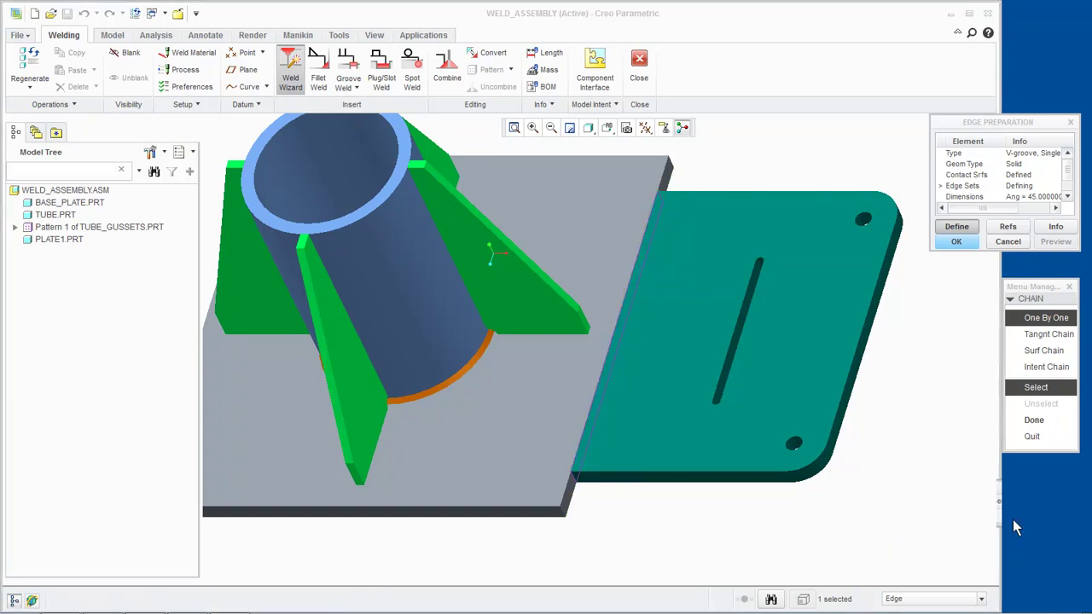
{"action": "left_click", "coordinate": [1033, 419]}
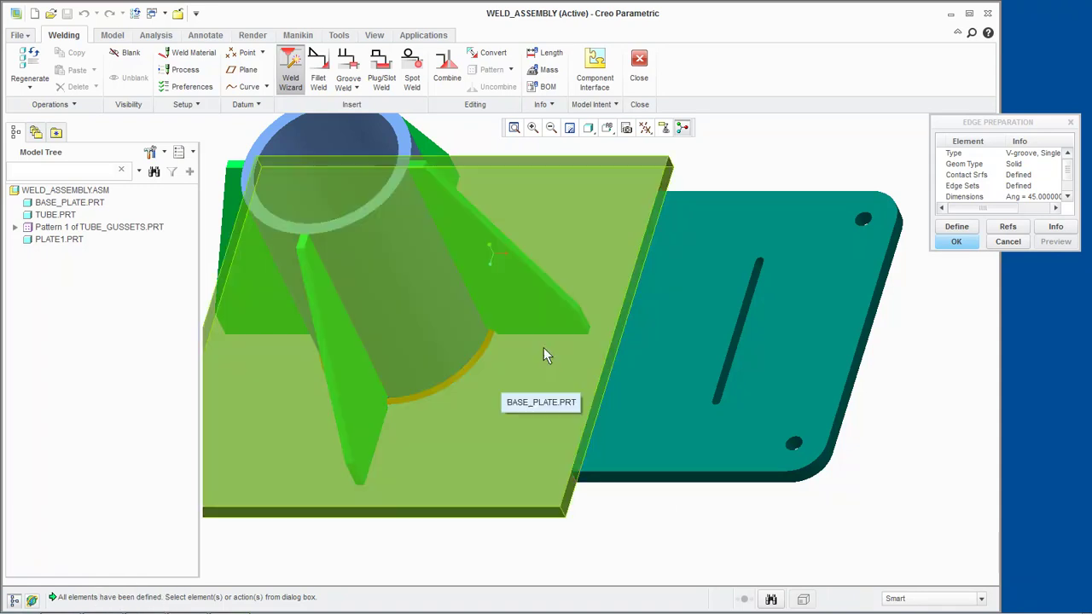
{"action": "left_click", "coordinate": [958, 242]}
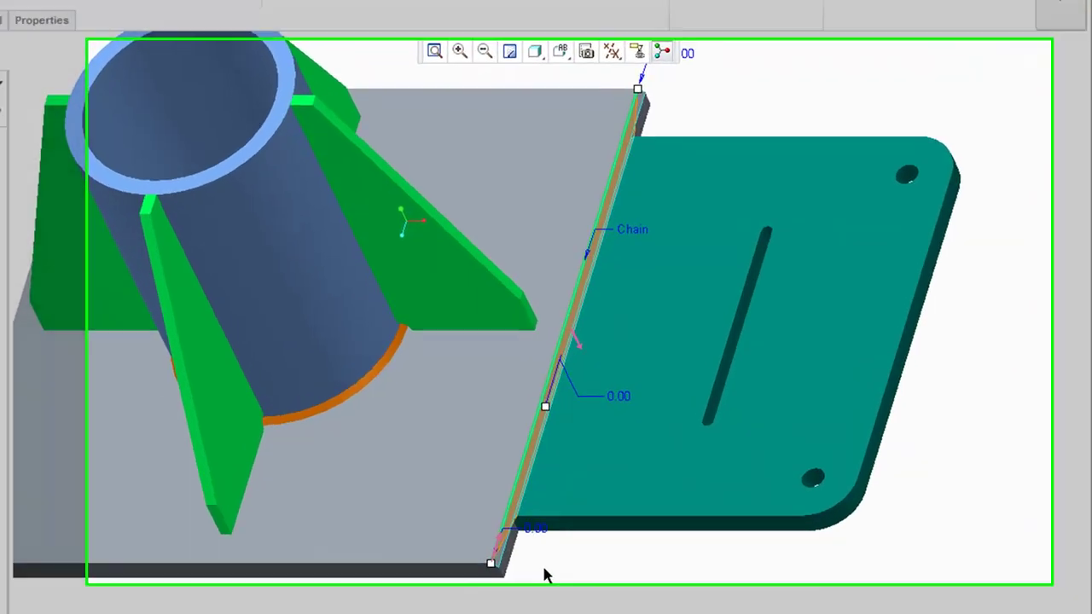
Step: Accept the V groove weld along the plate joint without defining another weld
{"action": "middle_click_drag", "start_coordinate": [546, 575], "coordinate": [531, 592]}
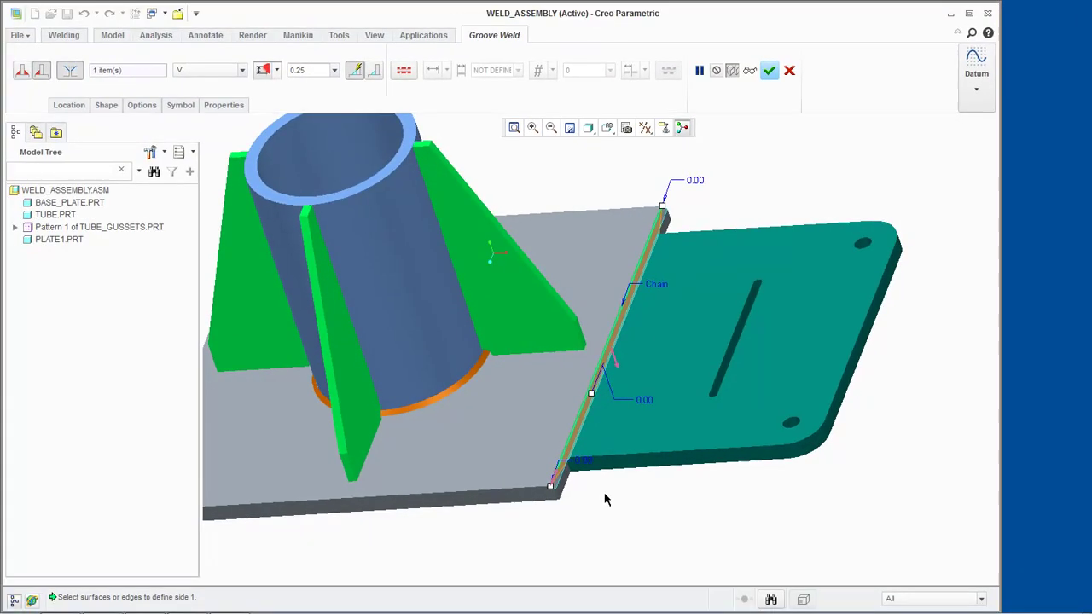
{"action": "left_click", "coordinate": [768, 70]}
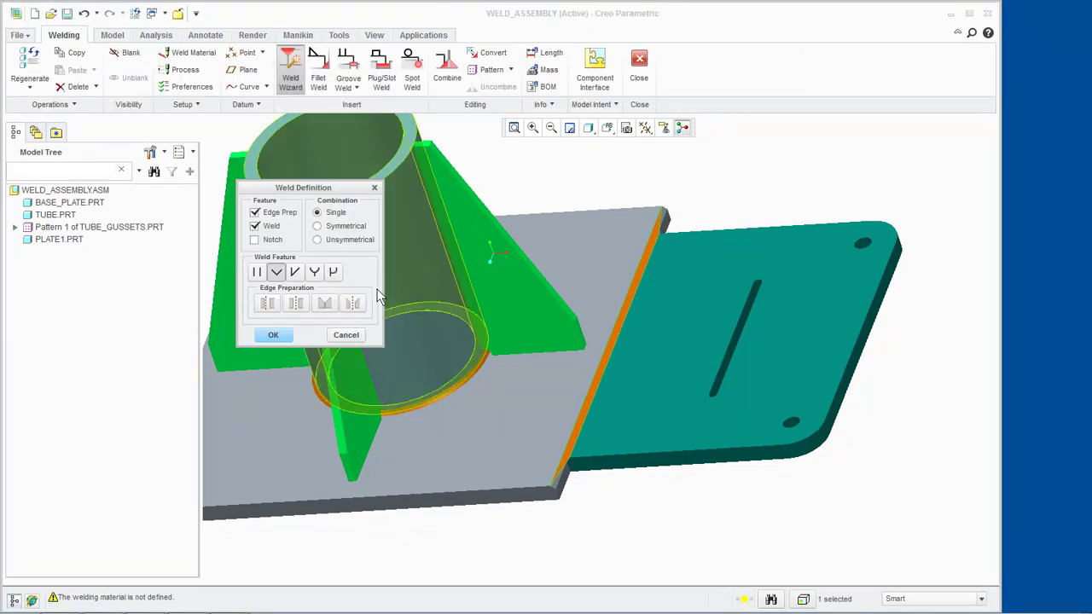
{"action": "left_click", "coordinate": [345, 335]}
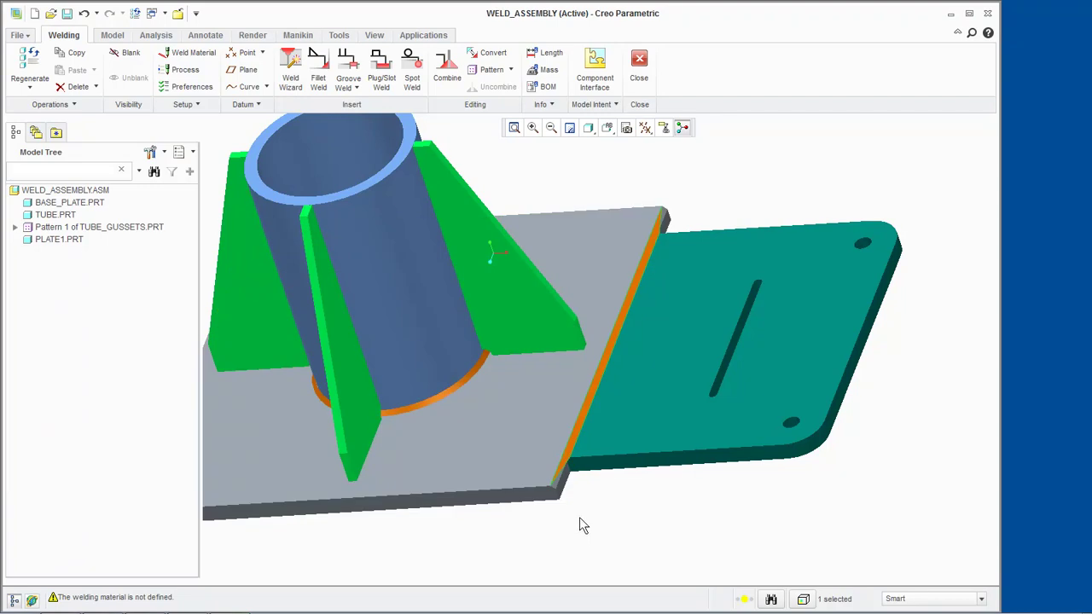
Step: Set the model tree filters to display features and suppressed objects
{"action": "mouse_move", "coordinate": [580, 522]}
{"action": "middle_mouse_down"}
{"action": "mouse_move", "coordinate": [580, 506]}
{"action": "mouse_move", "coordinate": [597, 497]}
{"action": "mouse_move", "coordinate": [584, 474]}
{"action": "mouse_move", "coordinate": [600, 485]}
{"action": "mouse_move", "coordinate": [570, 508]}
{"action": "mouse_move", "coordinate": [585, 517]}
{"action": "middle_mouse_up"}
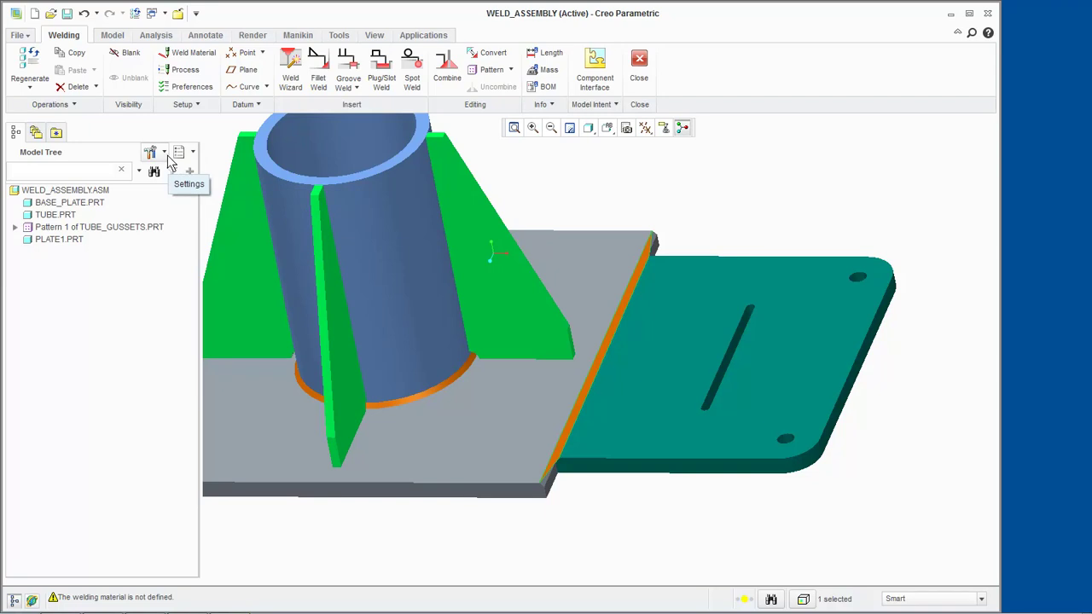
{"action": "left_click", "coordinate": [164, 153]}
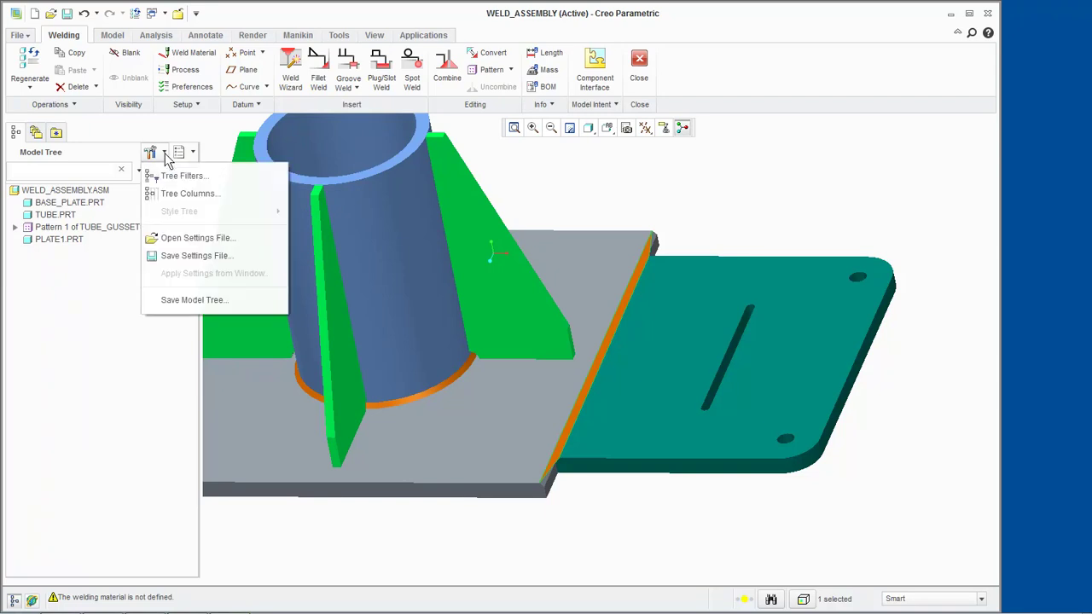
{"action": "left_click", "coordinate": [160, 174]}
{"action": "left_click", "coordinate": [366, 226]}
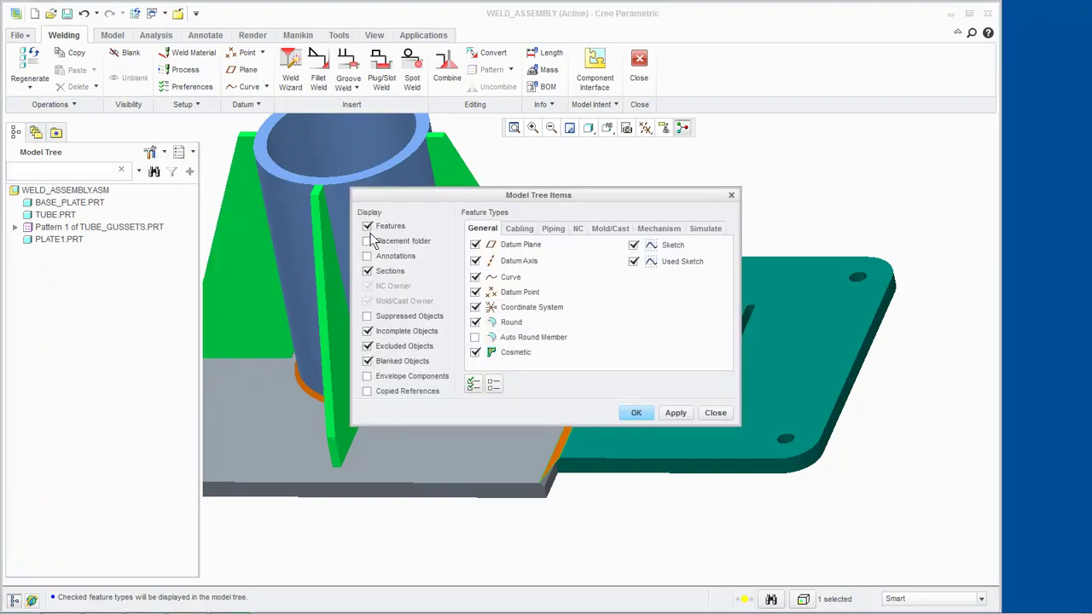
{"action": "left_click", "coordinate": [367, 315]}
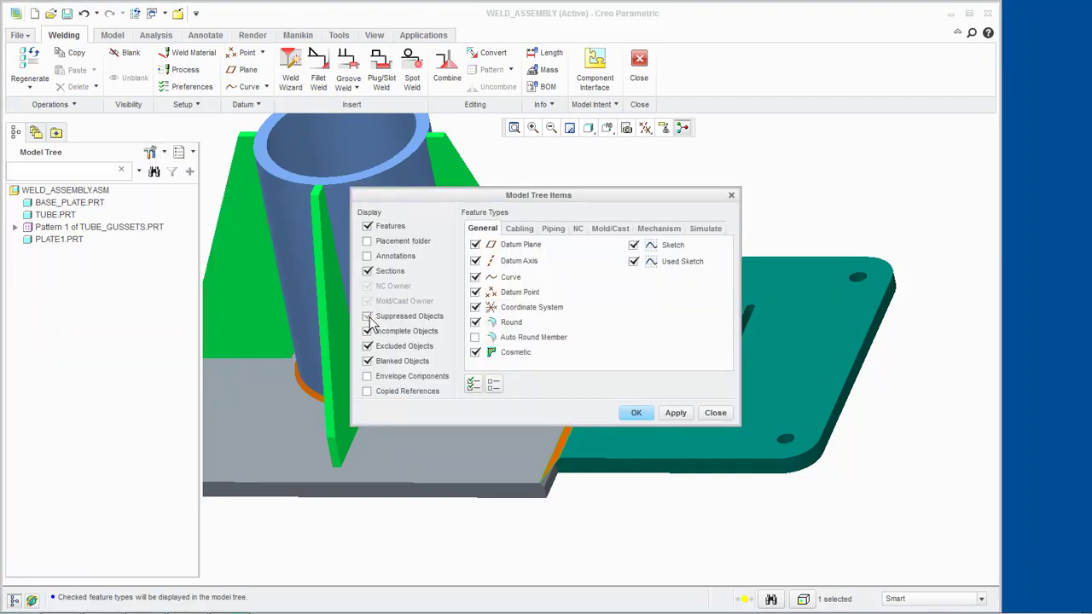
{"action": "left_click", "coordinate": [632, 413]}
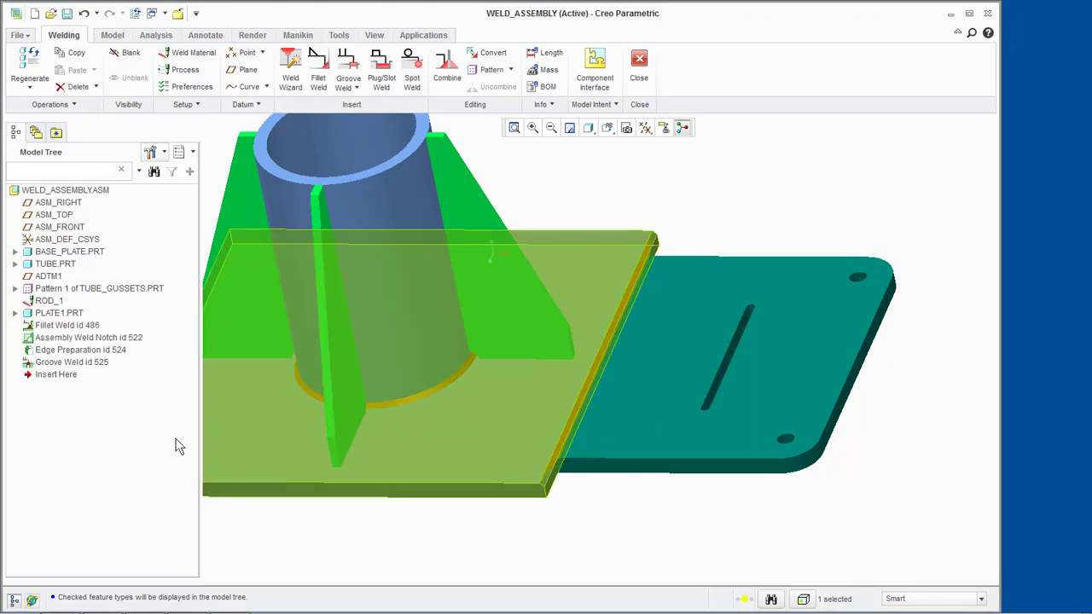
Step: Redefine the groove weld, setting the offset at both of its ends to -2.5
{"action": "left_click", "coordinate": [73, 364]}
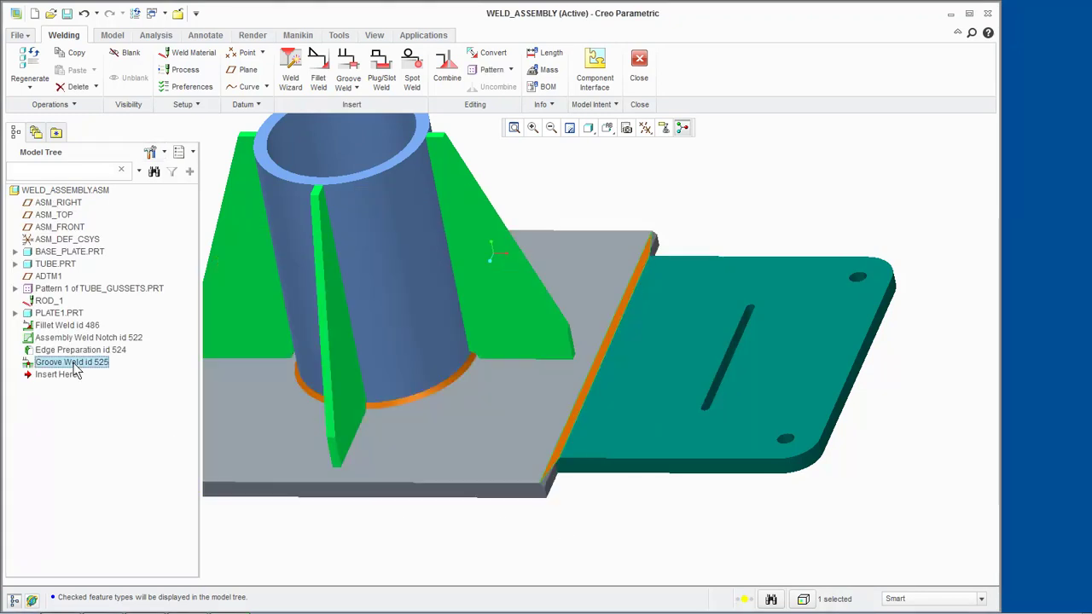
{"action": "right_click", "coordinate": [75, 364]}
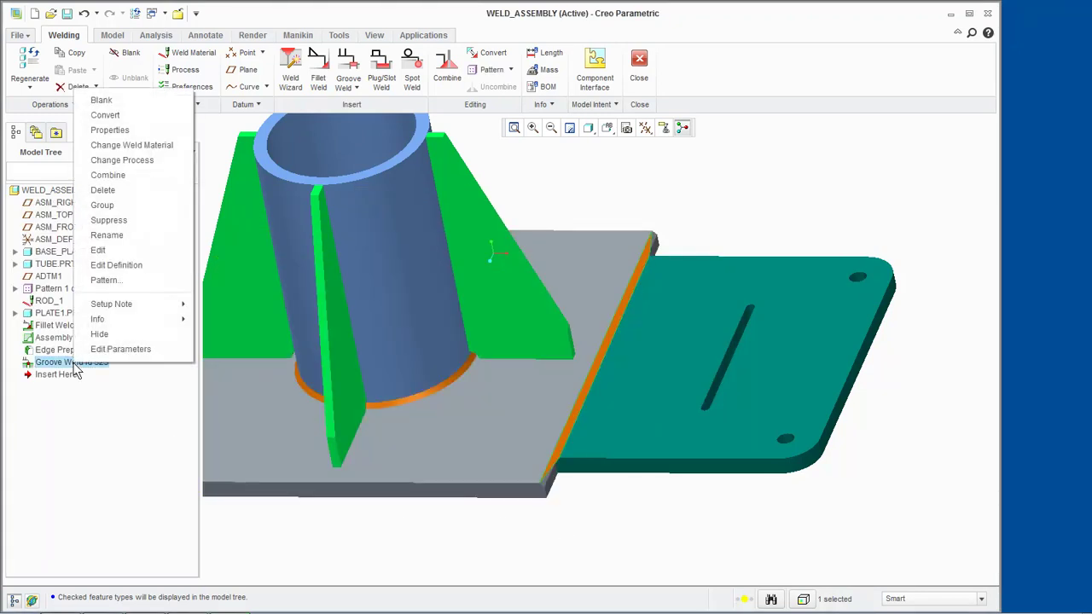
{"action": "left_click", "coordinate": [111, 265]}
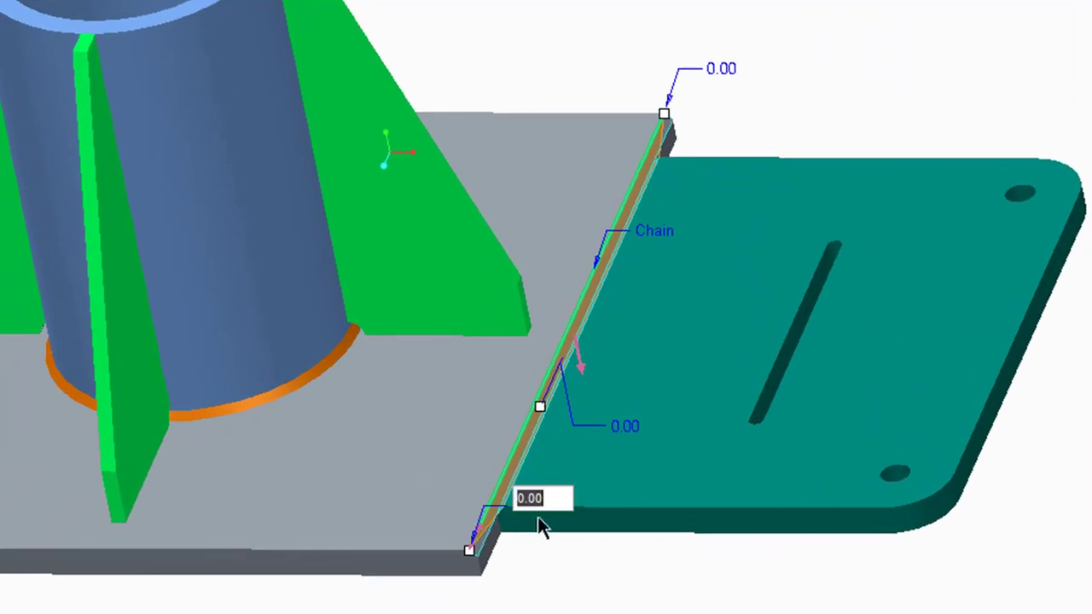
{"action": "type", "text": "-2.5"}
{"action": "key", "text": "Return"}
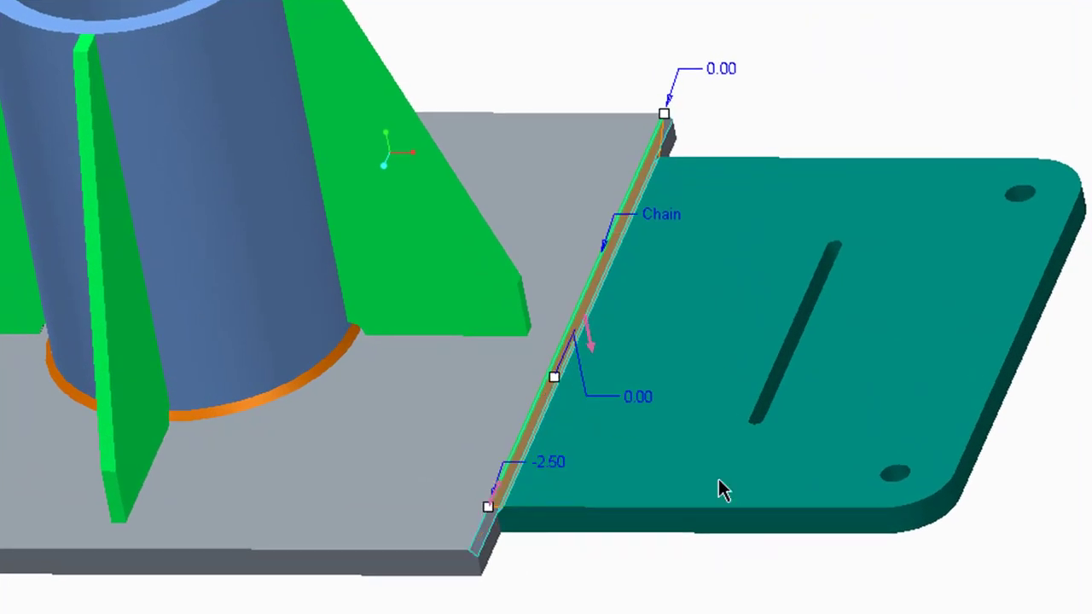
{"action": "double_click", "coordinate": [722, 68]}
{"action": "type", "text": "-2.5"}
{"action": "key", "text": "Return"}
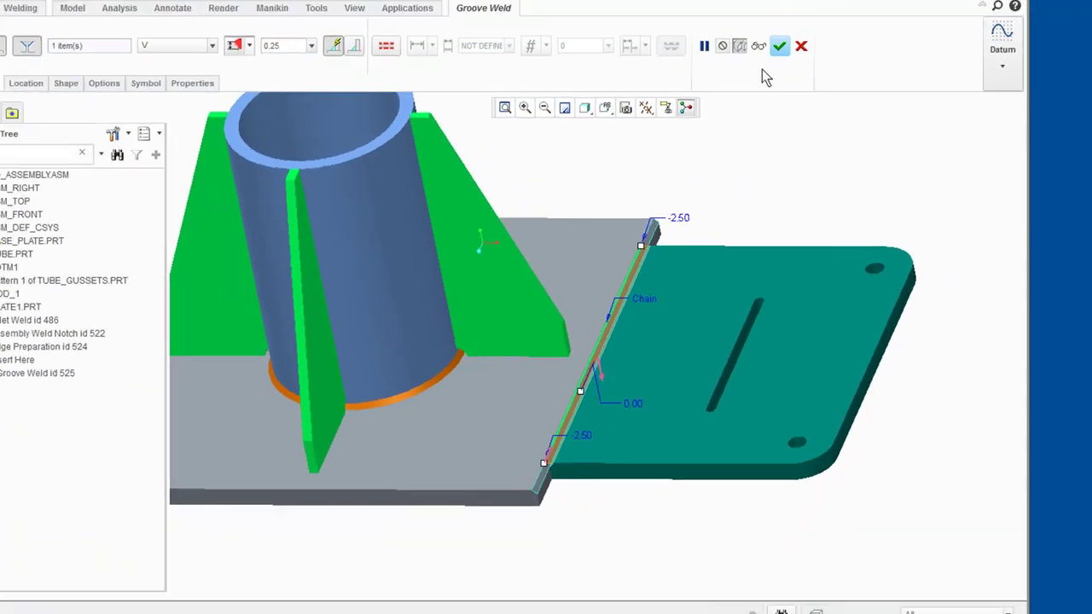
{"action": "left_click", "coordinate": [768, 69]}
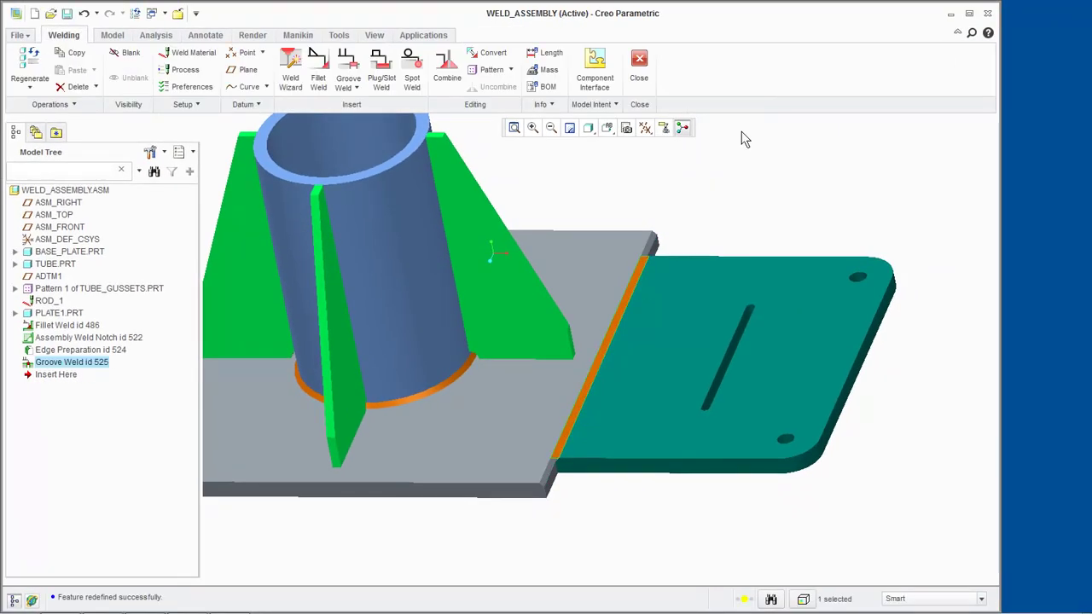
Step: Examine the end of the groove weld and the beveled plate edges up close from the side
{"action": "middle_click_drag", "start_coordinate": [627, 395], "coordinate": [572, 213]}
{"action": "left_click", "coordinate": [532, 127]}
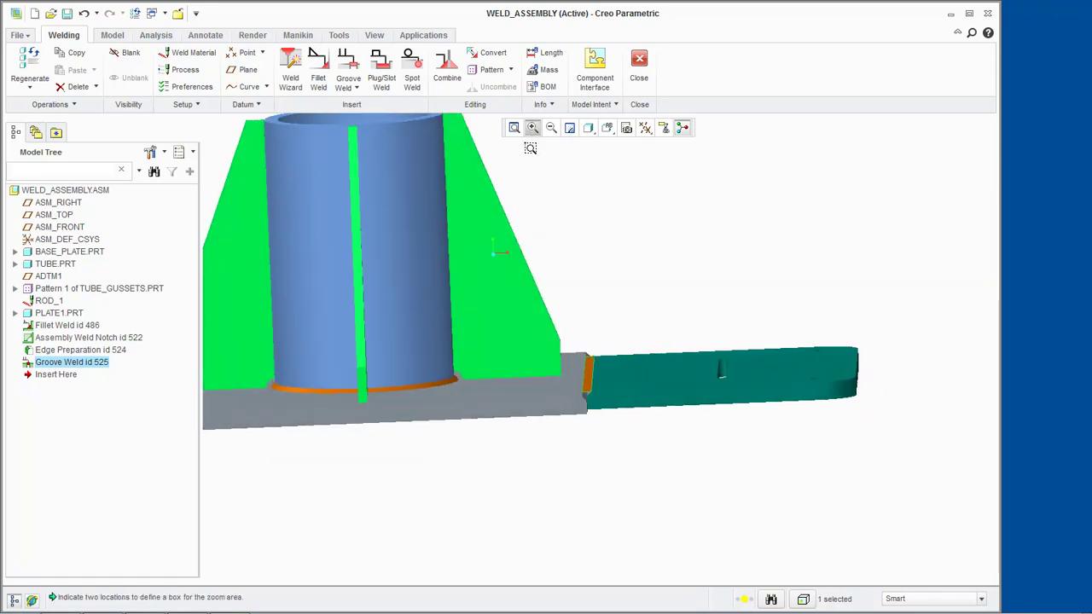
{"action": "left_click", "coordinate": [556, 378]}
{"action": "left_click", "coordinate": [621, 429]}
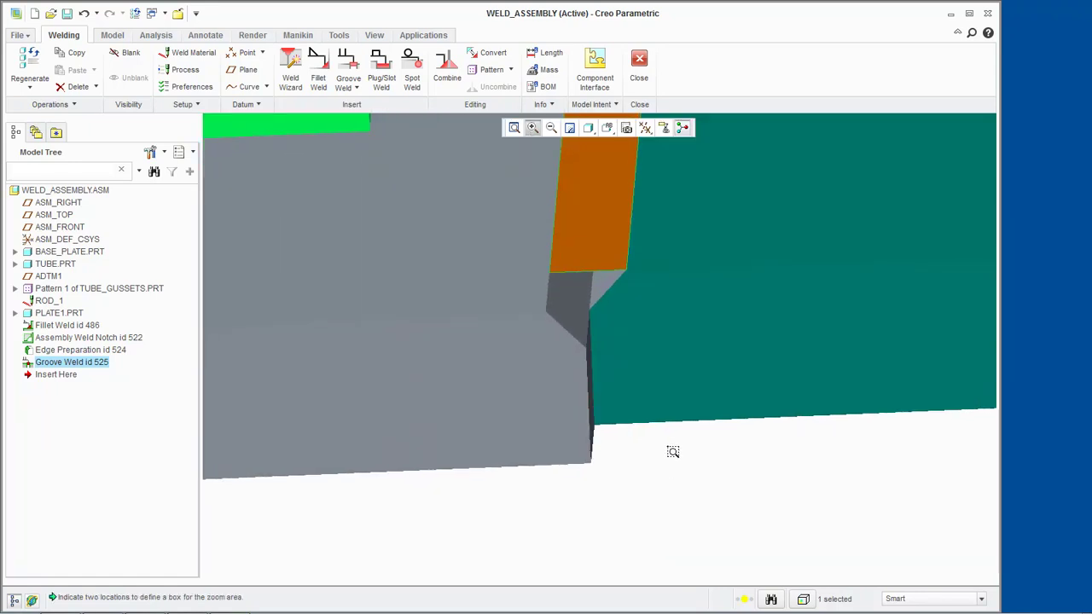
Step: Delete the existing edge preparation and groove weld between the two plates
{"action": "middle_click", "coordinate": [669, 445]}
{"action": "mouse_move", "coordinate": [670, 445]}
{"action": "middle_mouse_down"}
{"action": "mouse_move", "coordinate": [643, 522]}
{"action": "mouse_move", "coordinate": [623, 456]}
{"action": "mouse_move", "coordinate": [625, 469]}
{"action": "middle_mouse_up"}
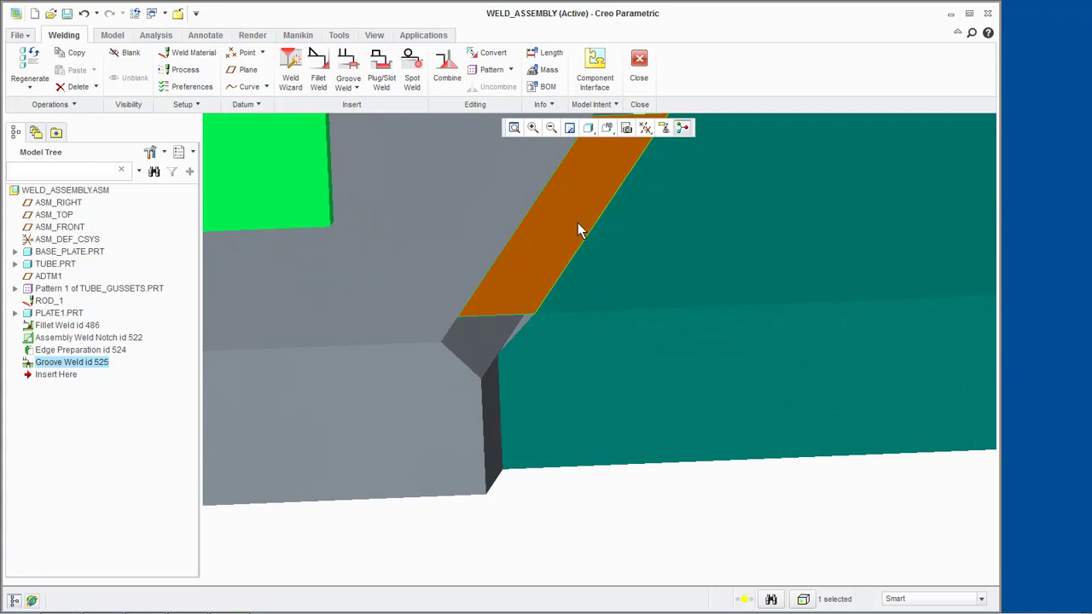
{"action": "left_click", "coordinate": [551, 127]}
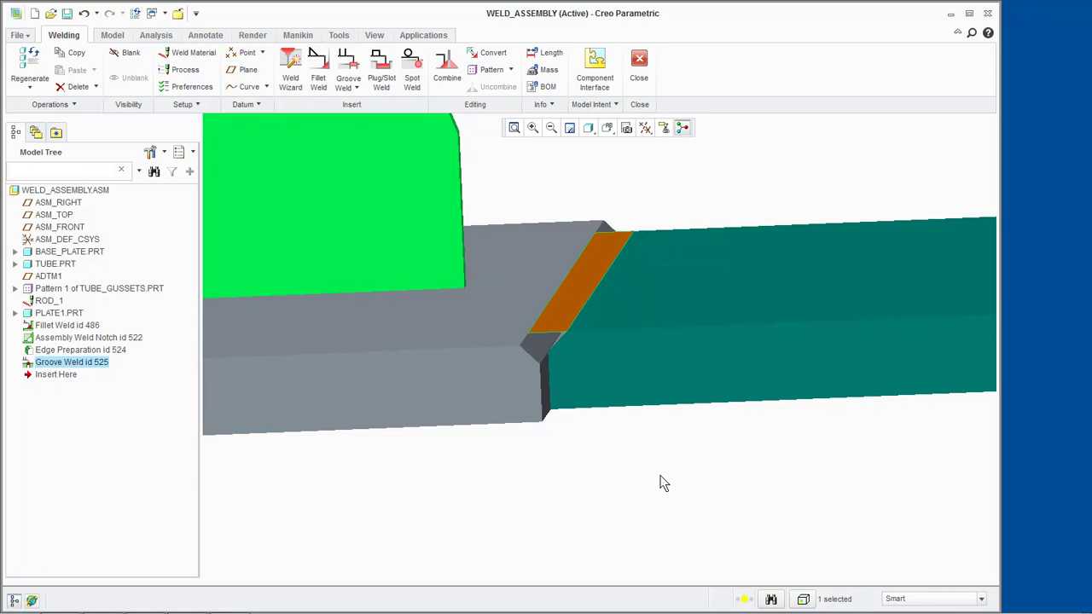
{"action": "key", "text": "ctrl+d"}
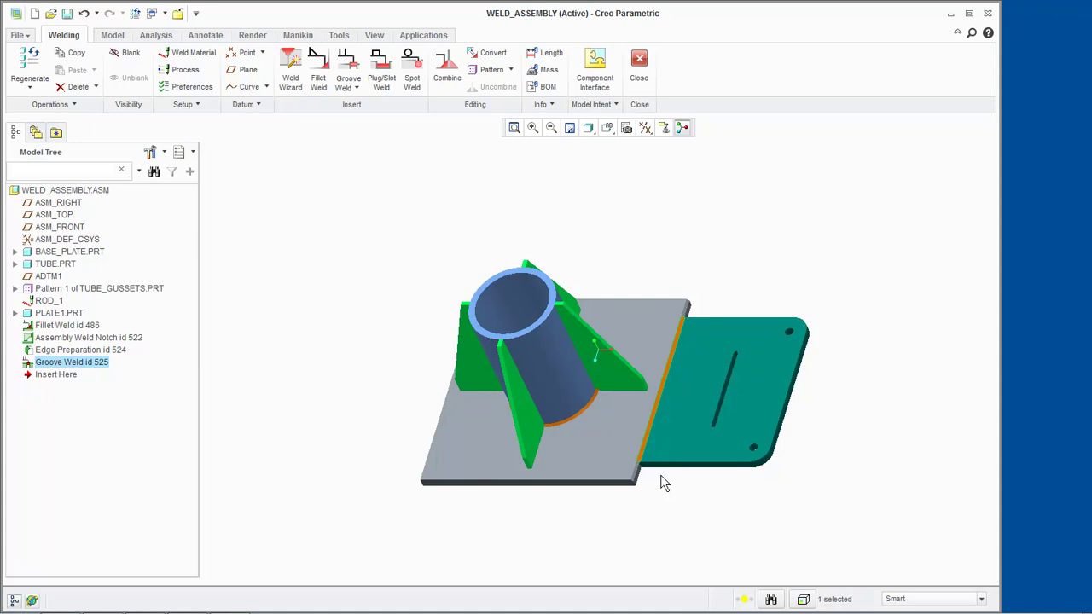
{"action": "left_click", "coordinate": [96, 350], "text": "ctrl"}
{"action": "right_click", "coordinate": [95, 351]}
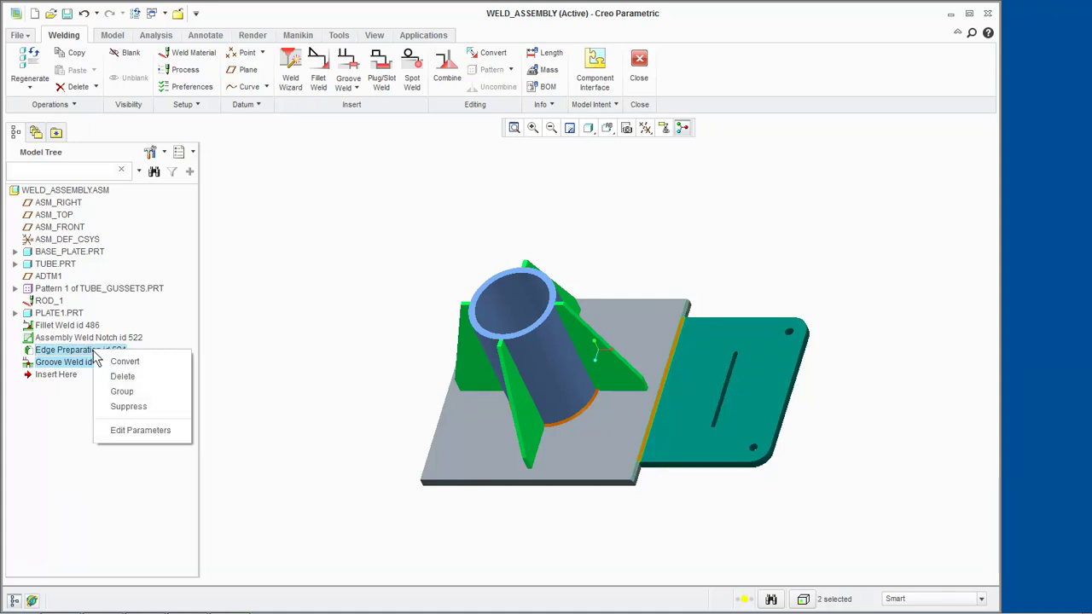
{"action": "left_click", "coordinate": [122, 376]}
{"action": "left_click", "coordinate": [505, 331]}
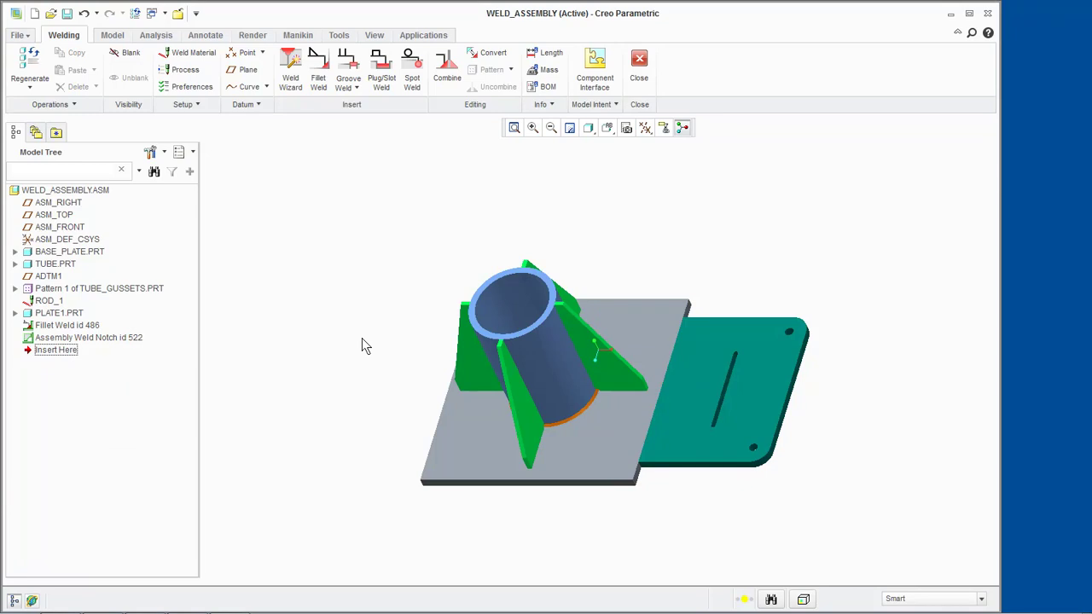
Step: Define a symmetrical Double-V-Groove weld with edge preparation on both parts using the Weld Wizard
{"action": "left_click", "coordinate": [290, 68]}
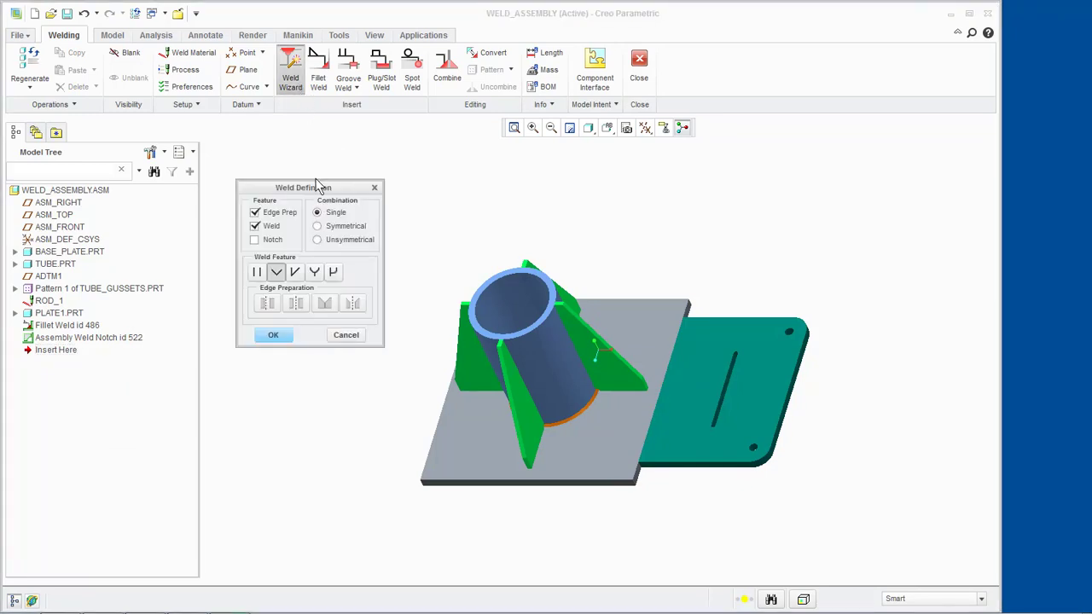
{"action": "left_click", "coordinate": [318, 226]}
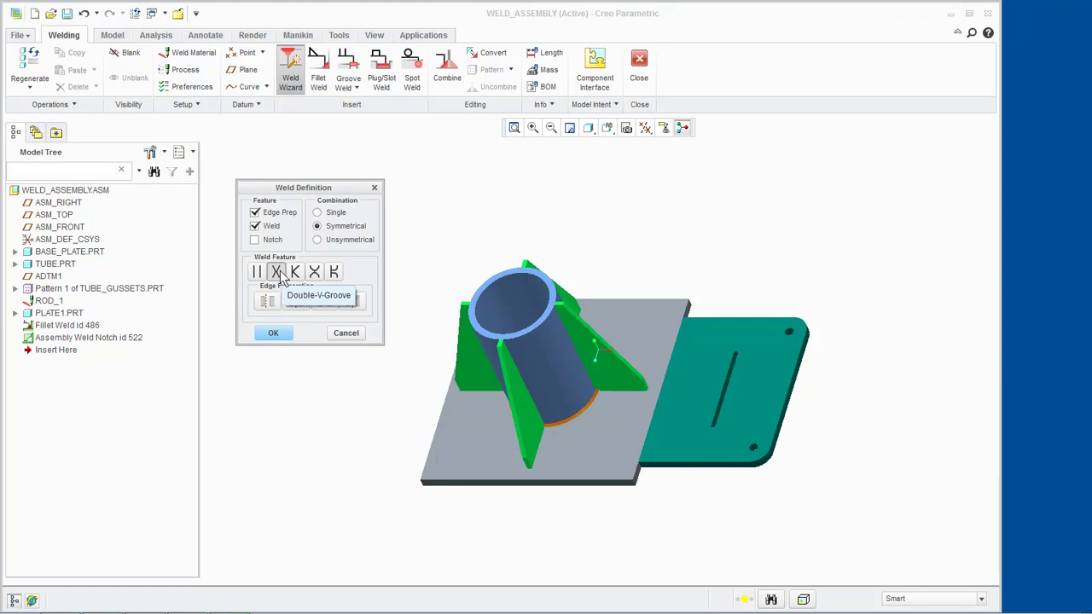
{"action": "left_click", "coordinate": [325, 304]}
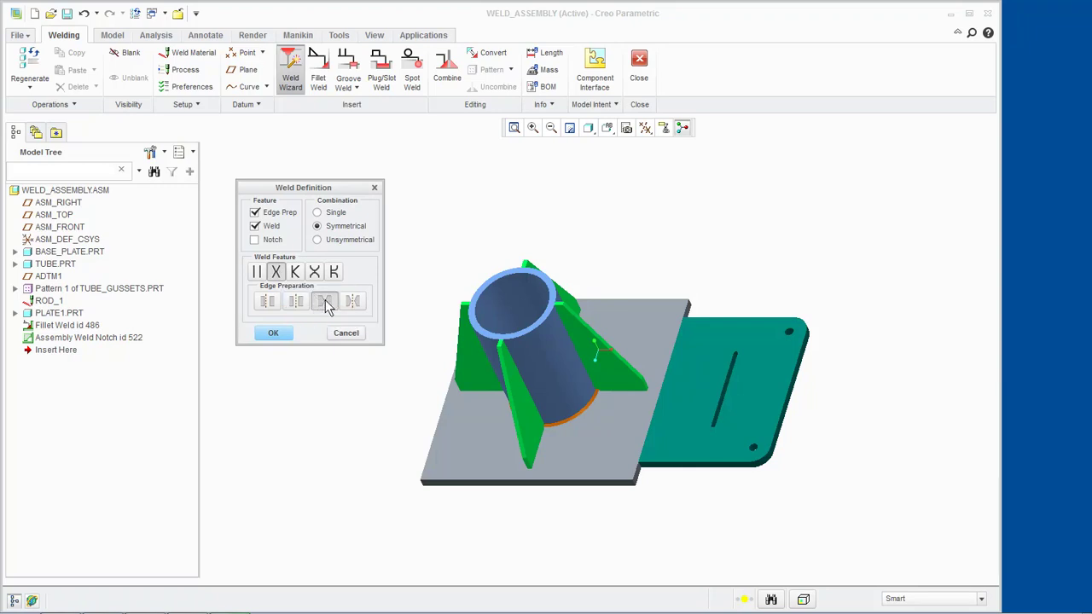
{"action": "left_click", "coordinate": [278, 332]}
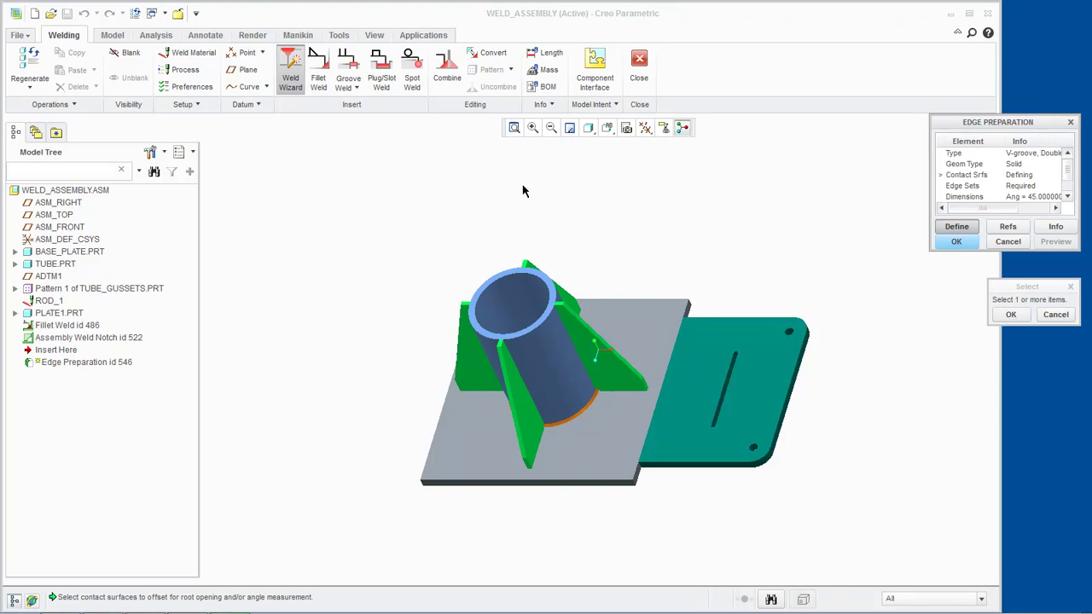
Step: Select the mating side faces of BASE_PLATE and PLATE1 as the contact surfaces for the edge preparation
{"action": "left_click", "coordinate": [532, 127]}
{"action": "left_click", "coordinate": [614, 302]}
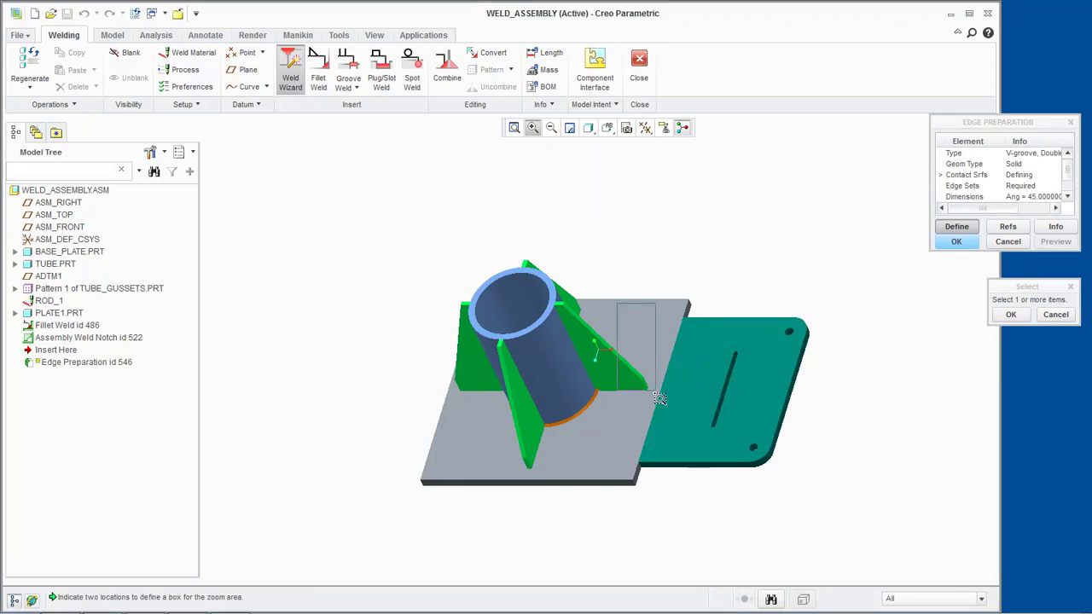
{"action": "left_click", "coordinate": [721, 515]}
{"action": "left_click", "coordinate": [619, 495]}
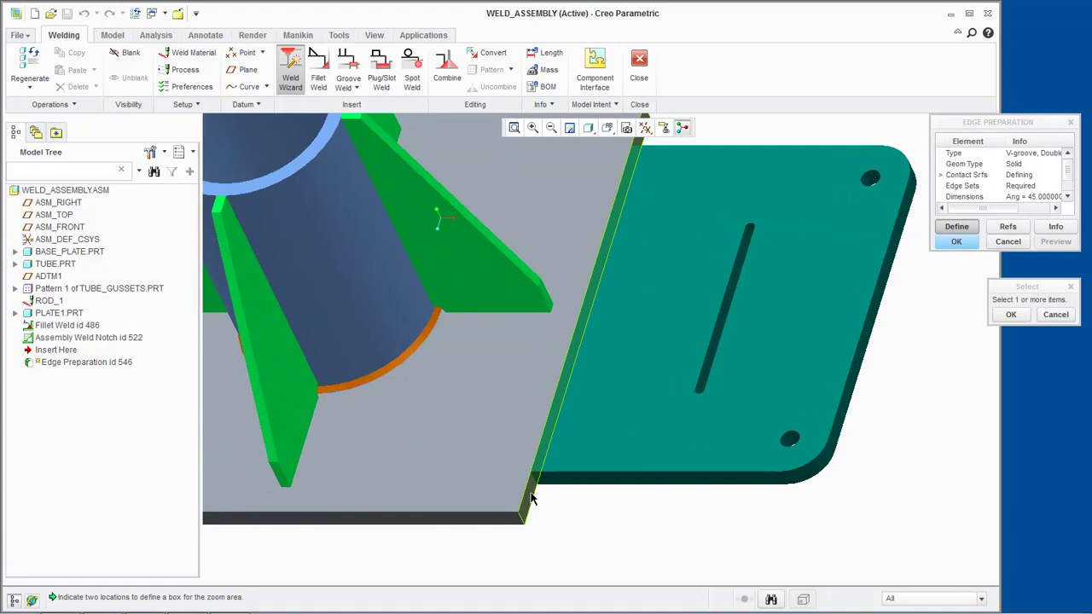
{"action": "left_click", "coordinate": [531, 499]}
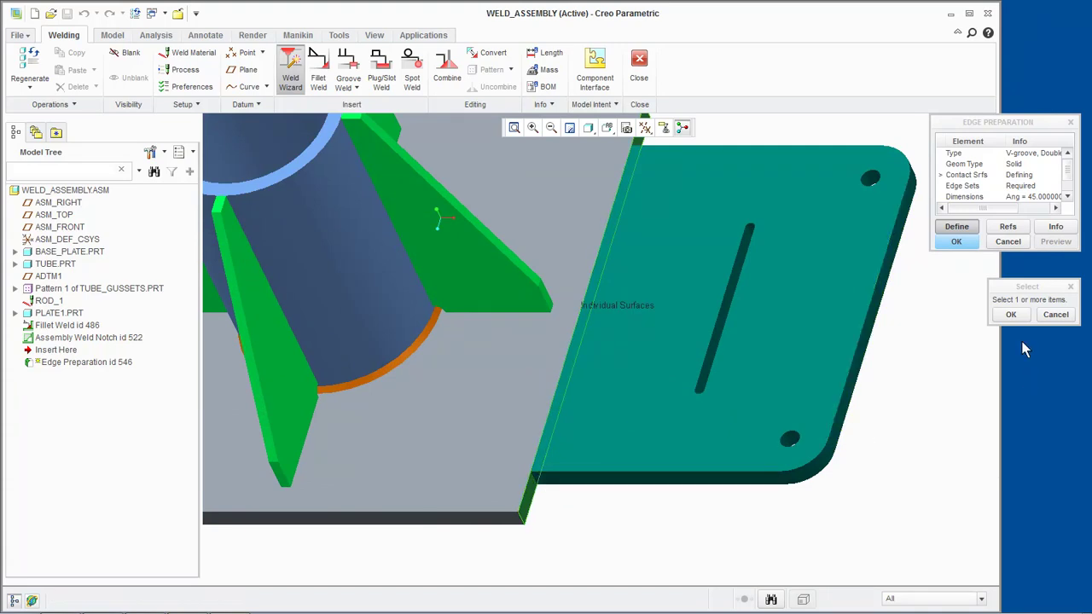
{"action": "left_click", "coordinate": [1011, 315]}
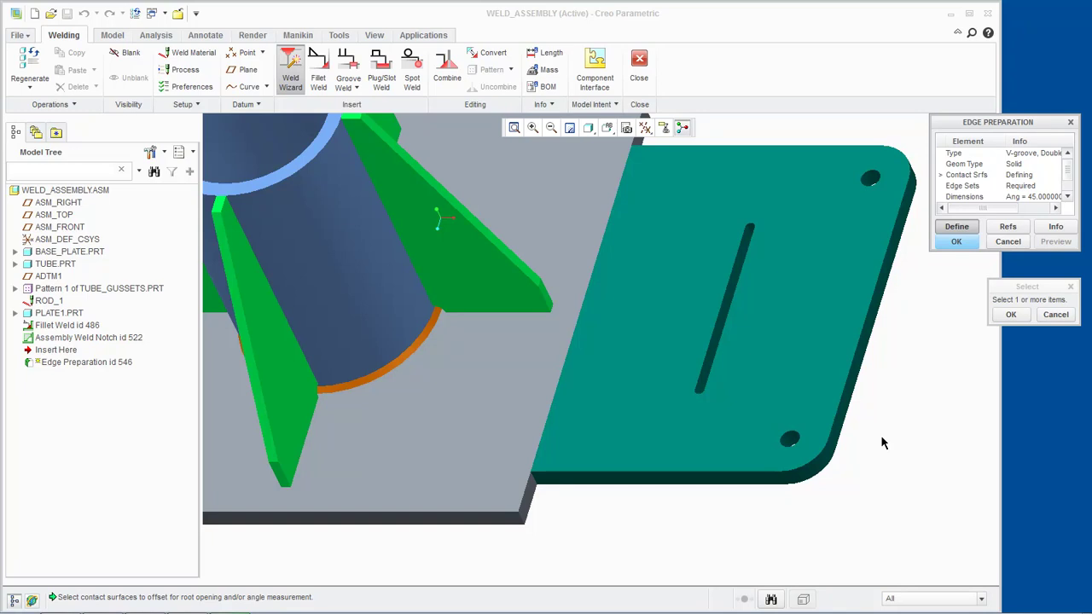
{"action": "left_click", "coordinate": [560, 410]}
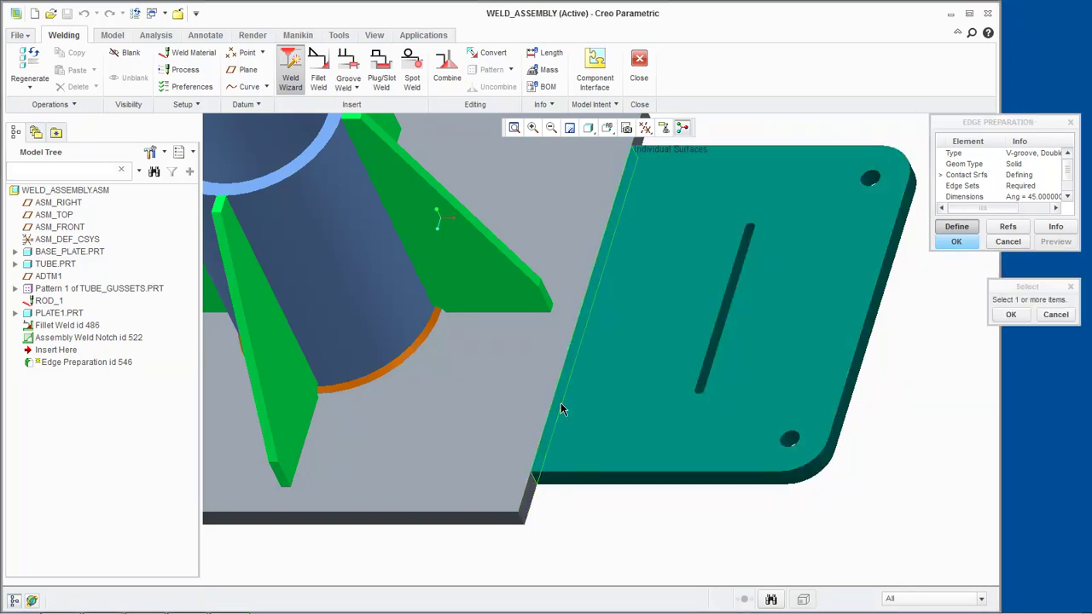
{"action": "left_click", "coordinate": [1010, 314]}
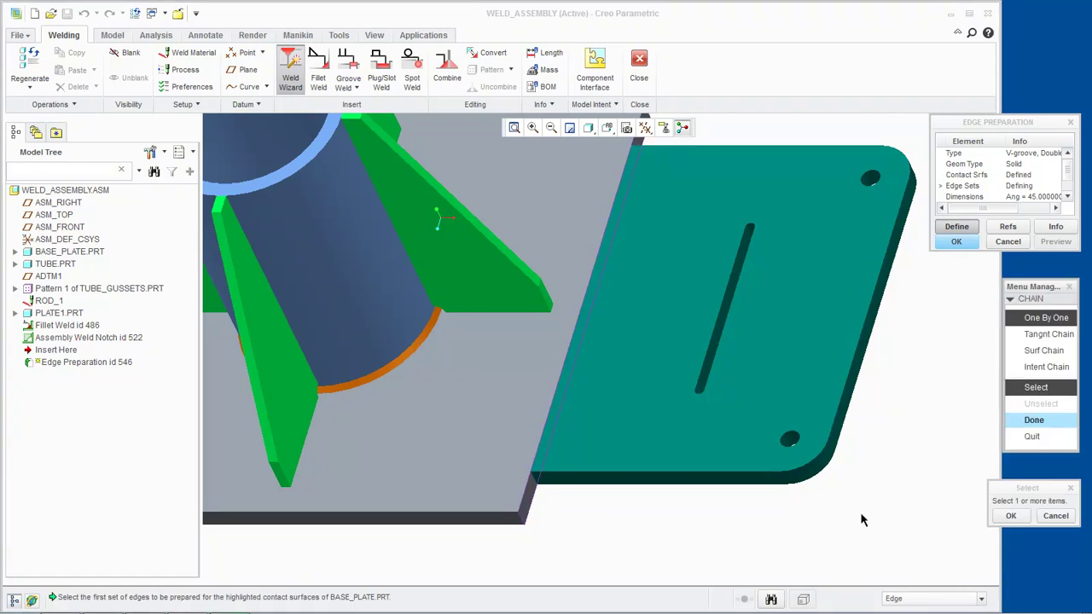
Step: Choose the upper and lower edges of BASE_PLATE's contact surface as its first and second edge sets
{"action": "left_click", "coordinate": [528, 488]}
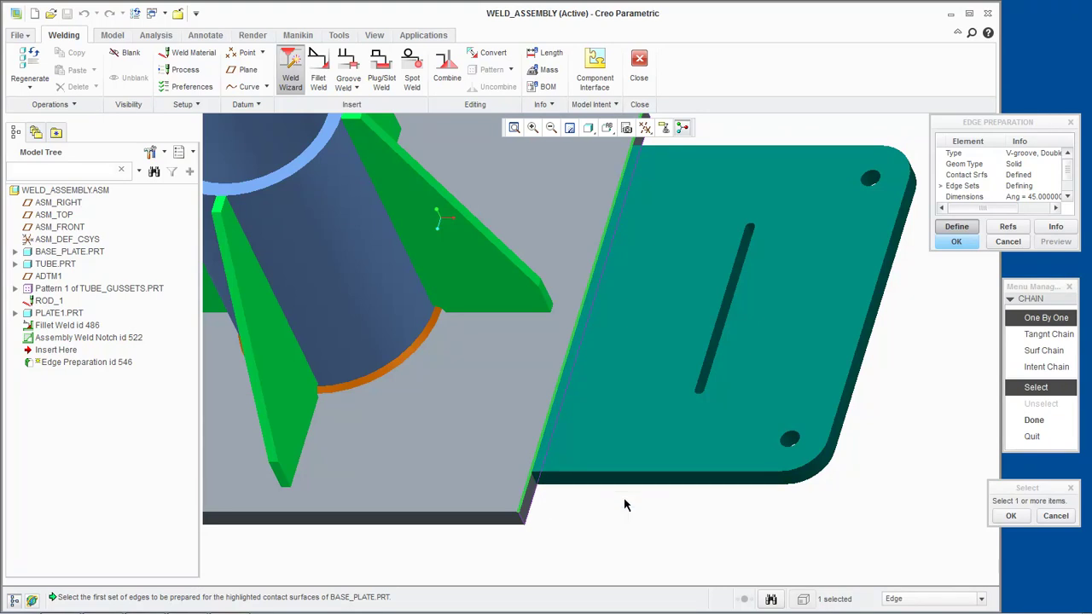
{"action": "left_click", "coordinate": [1011, 516]}
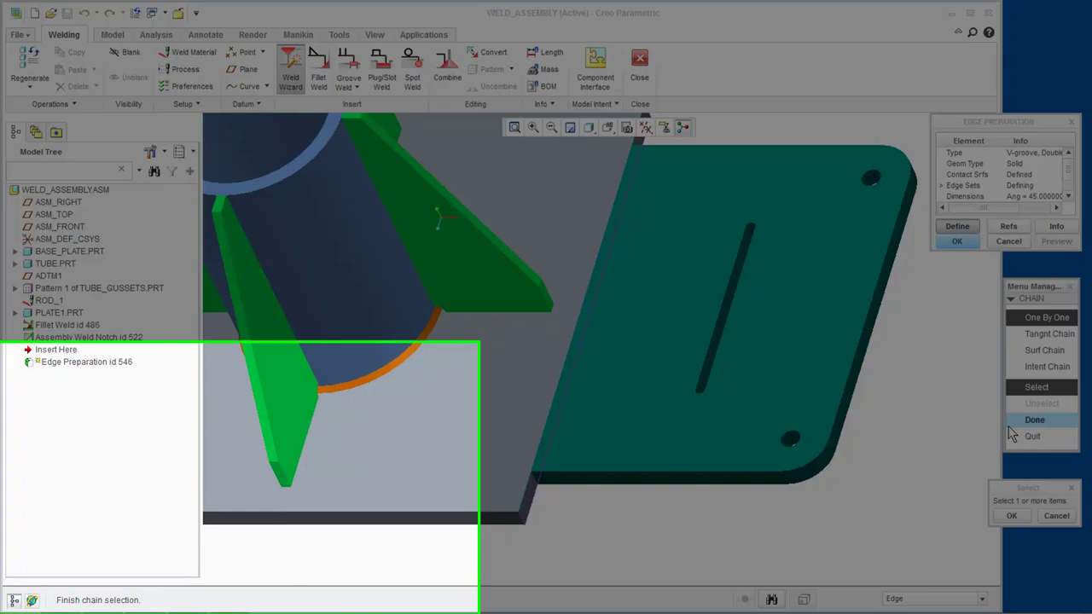
{"action": "left_click", "coordinate": [1009, 429]}
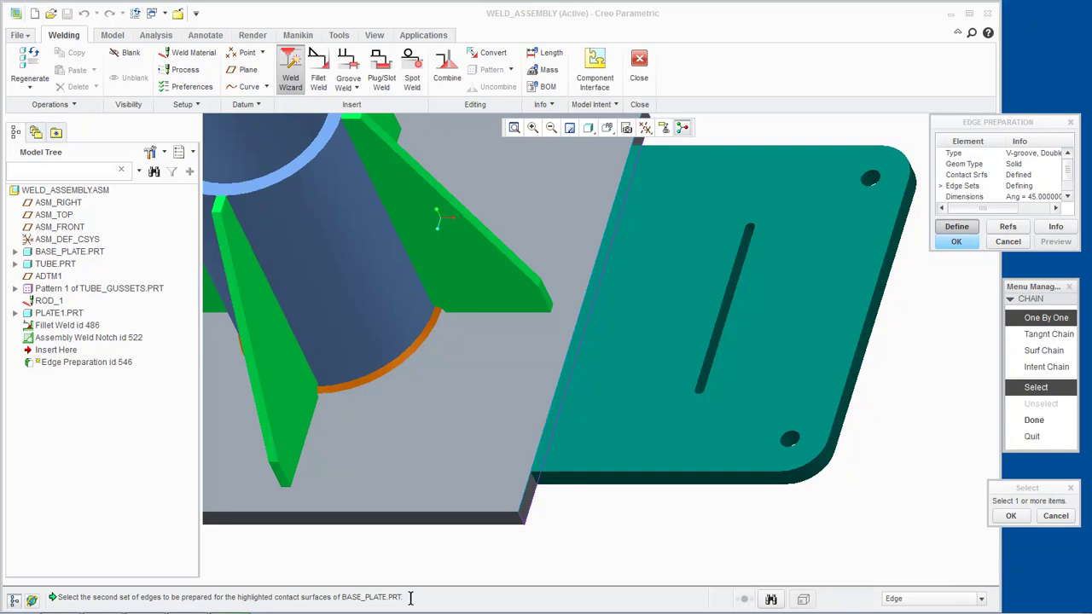
{"action": "left_click", "coordinate": [532, 502]}
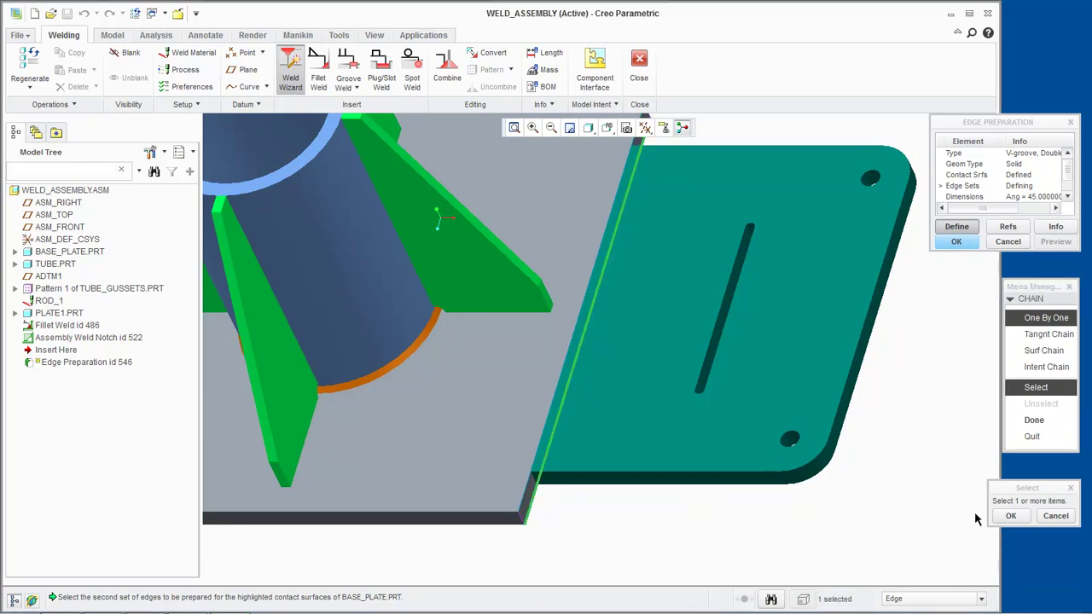
{"action": "left_click", "coordinate": [1009, 516]}
{"action": "left_click", "coordinate": [1033, 426]}
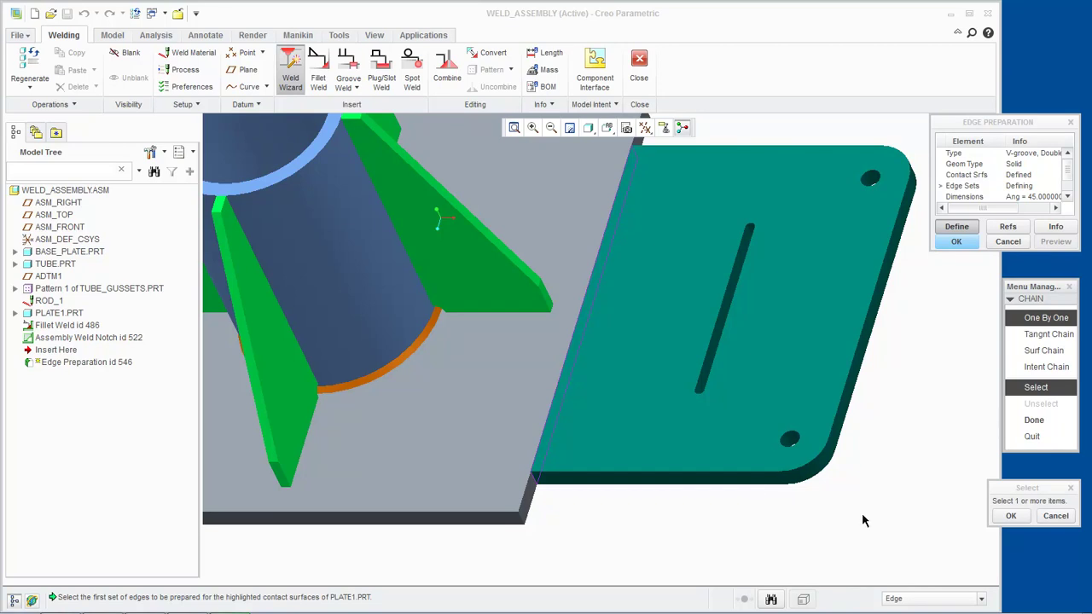
Step: Choose the upper and lower edges of PLATE1's contact surface as its two edge sets and accept the edge preparation
{"action": "left_click", "coordinate": [556, 397]}
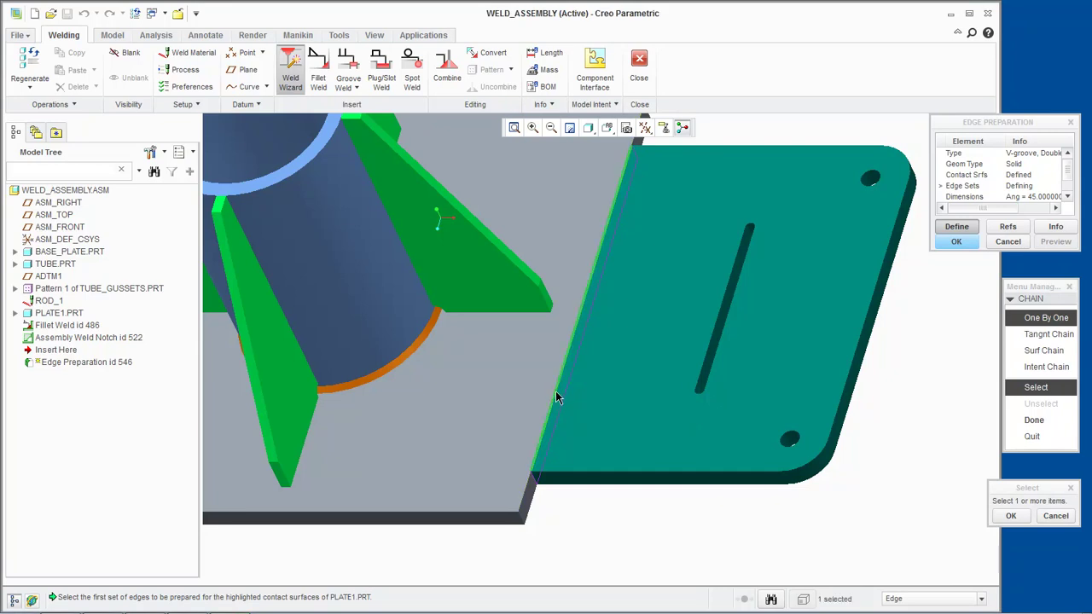
{"action": "left_click", "coordinate": [552, 409]}
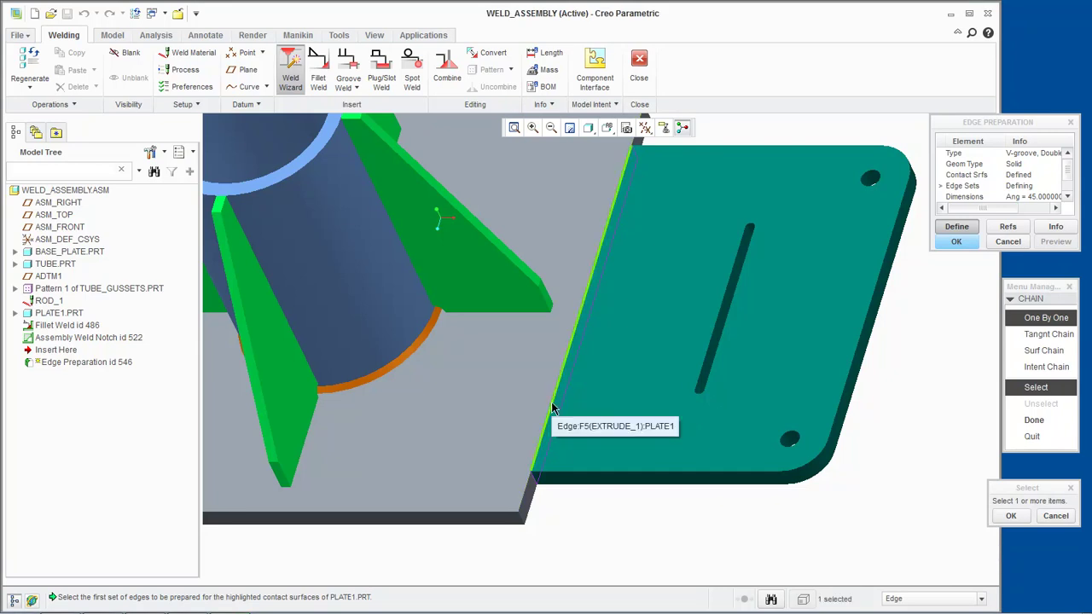
{"action": "left_click", "coordinate": [1009, 516]}
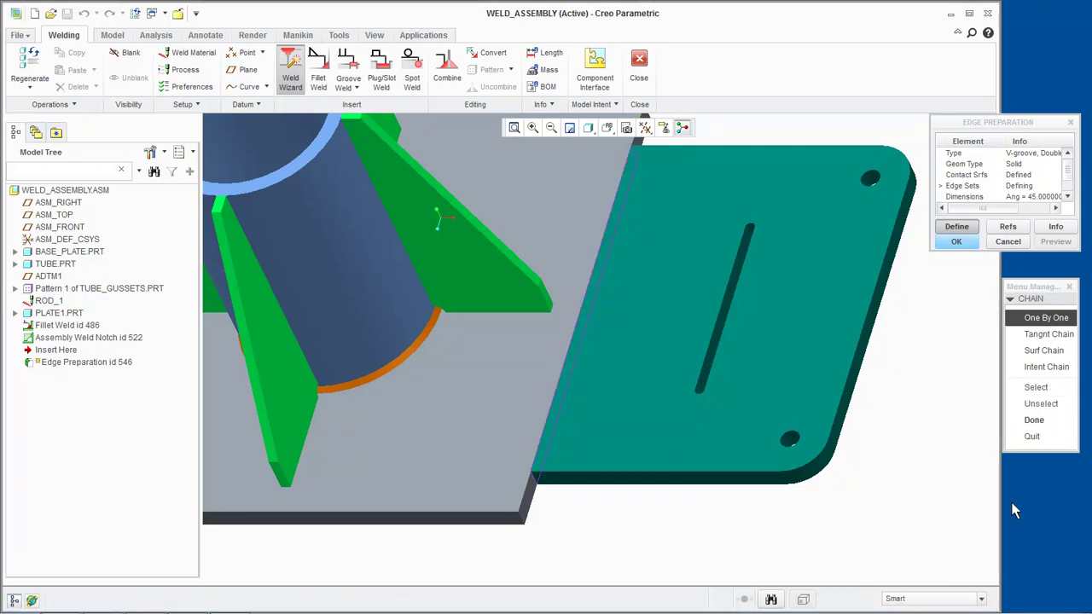
{"action": "left_click", "coordinate": [1033, 420]}
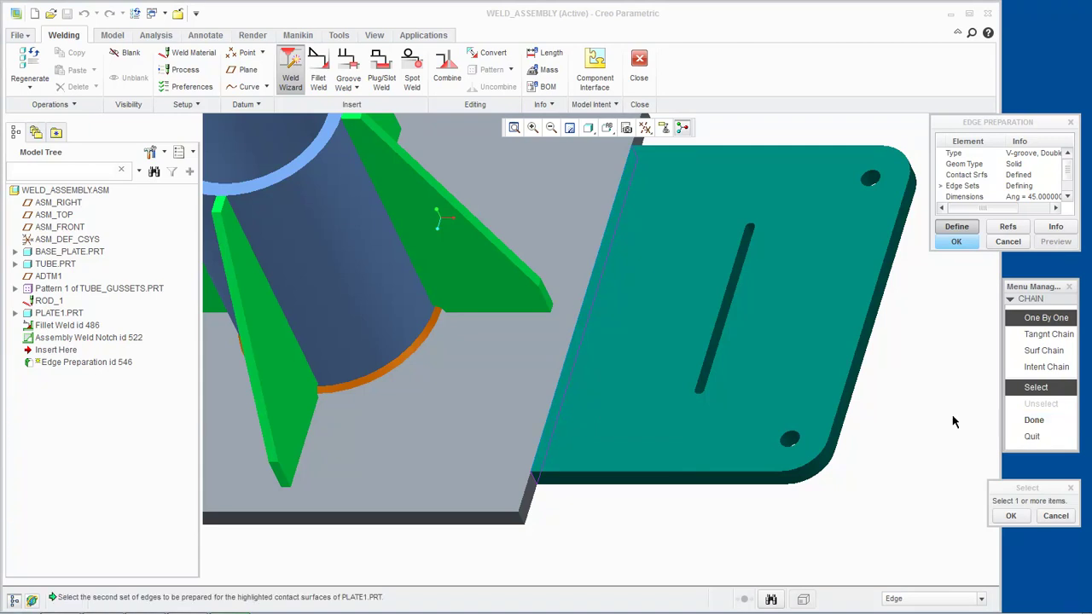
{"action": "left_click", "coordinate": [564, 401]}
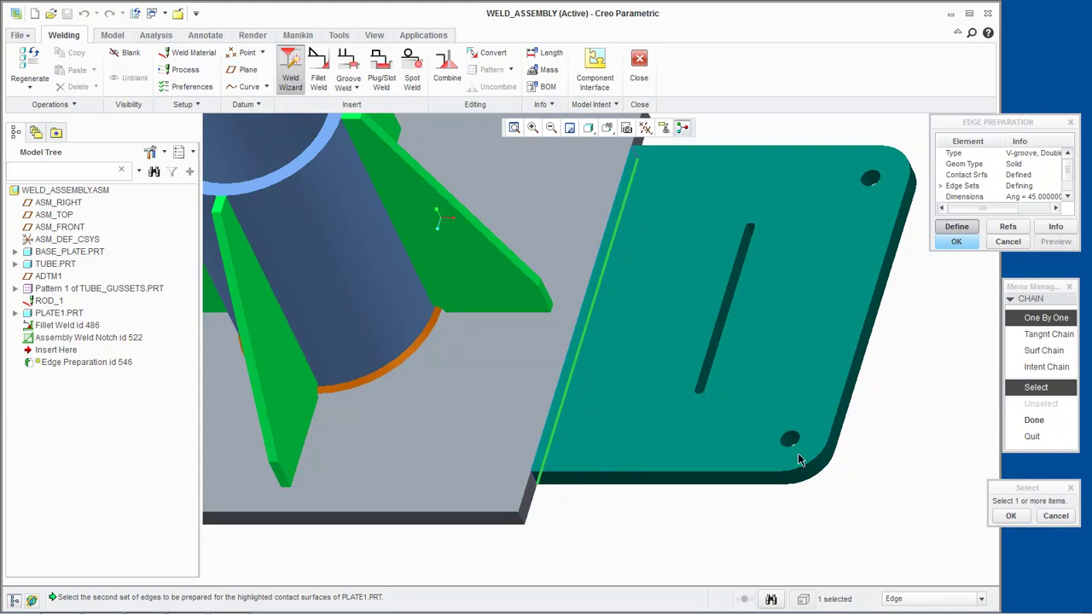
{"action": "left_click", "coordinate": [1011, 516]}
{"action": "left_click", "coordinate": [1034, 420]}
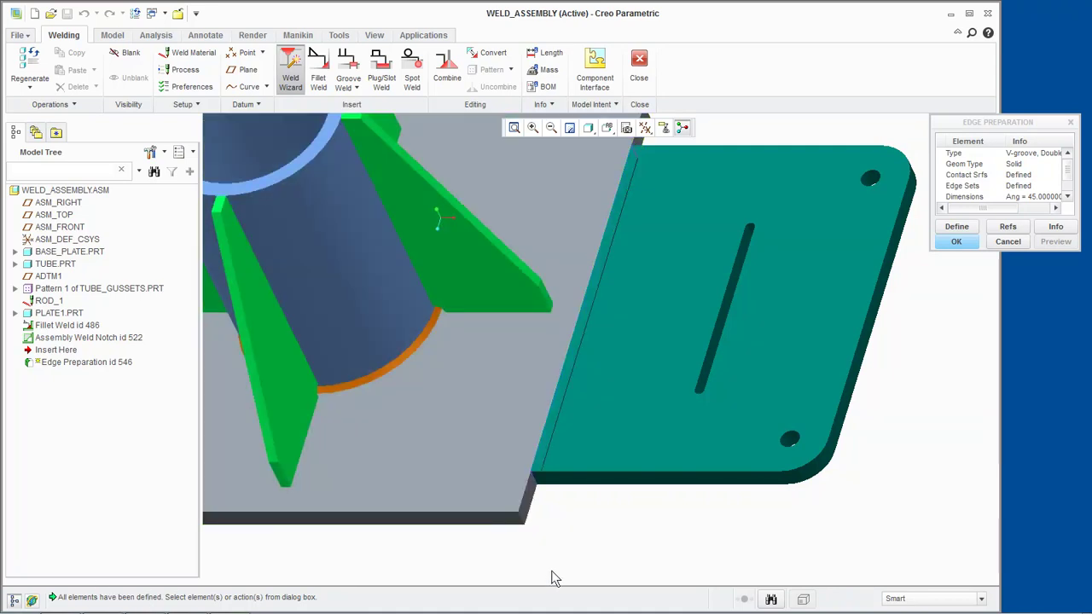
{"action": "left_click", "coordinate": [956, 242]}
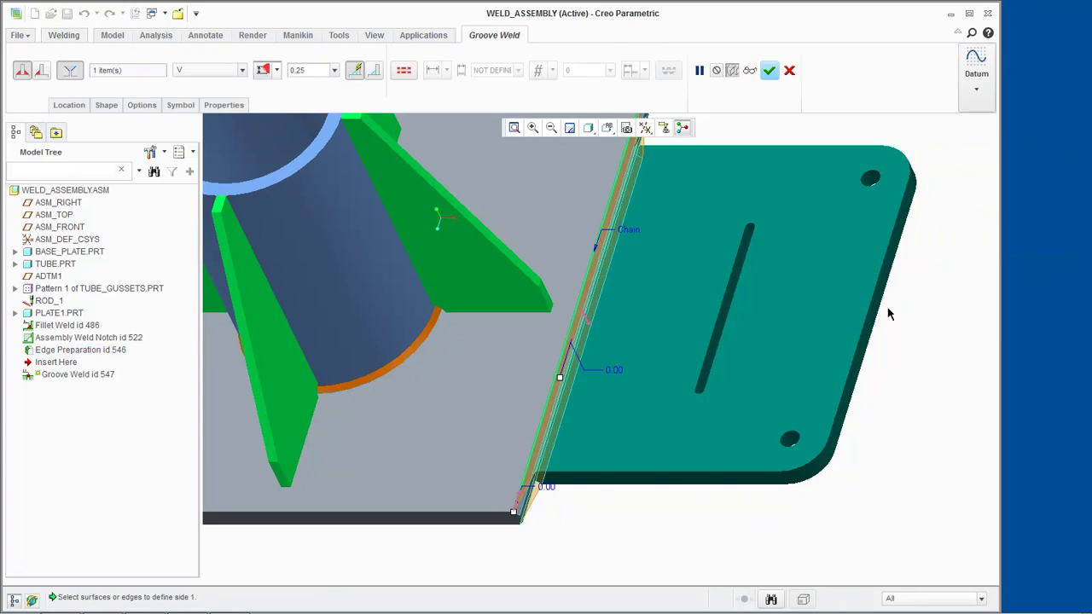
Step: Set the offset at both ends of the arrow-side groove weld to -2.5
{"action": "mouse_move", "coordinate": [607, 528]}
{"action": "middle_mouse_down"}
{"action": "mouse_move", "coordinate": [636, 480]}
{"action": "mouse_move", "coordinate": [623, 474]}
{"action": "mouse_move", "coordinate": [614, 490]}
{"action": "middle_mouse_up"}
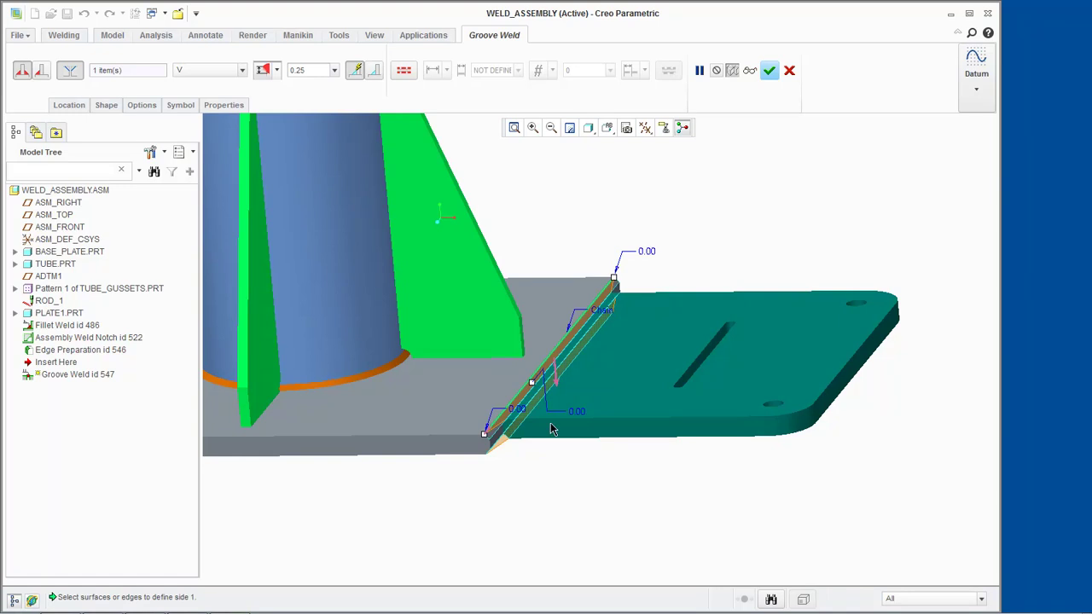
{"action": "double_click", "coordinate": [519, 410]}
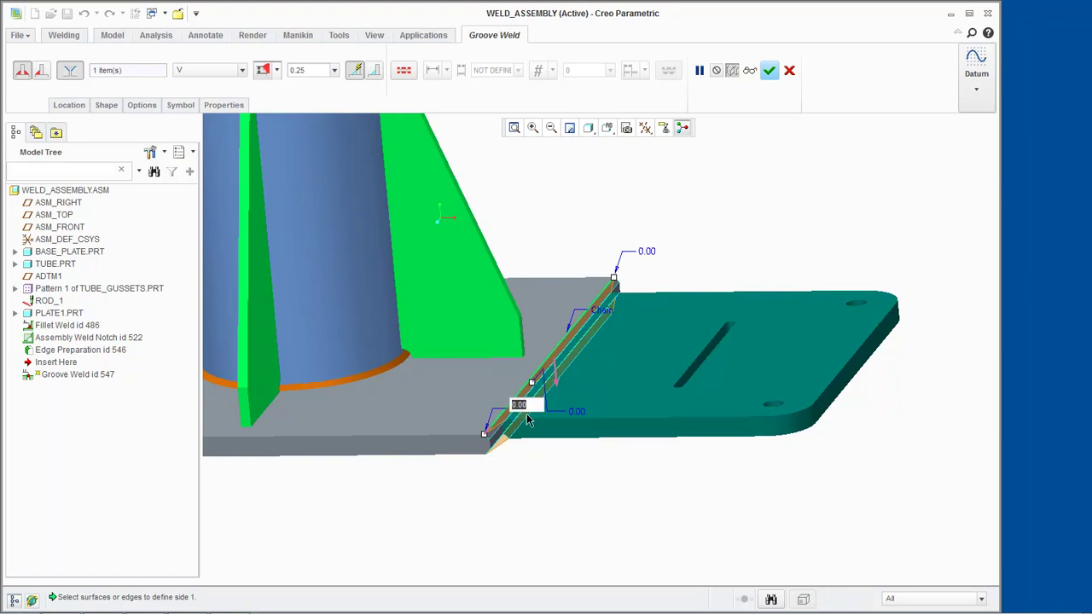
{"action": "type", "text": "2.5"}
{"action": "key", "text": "Return"}
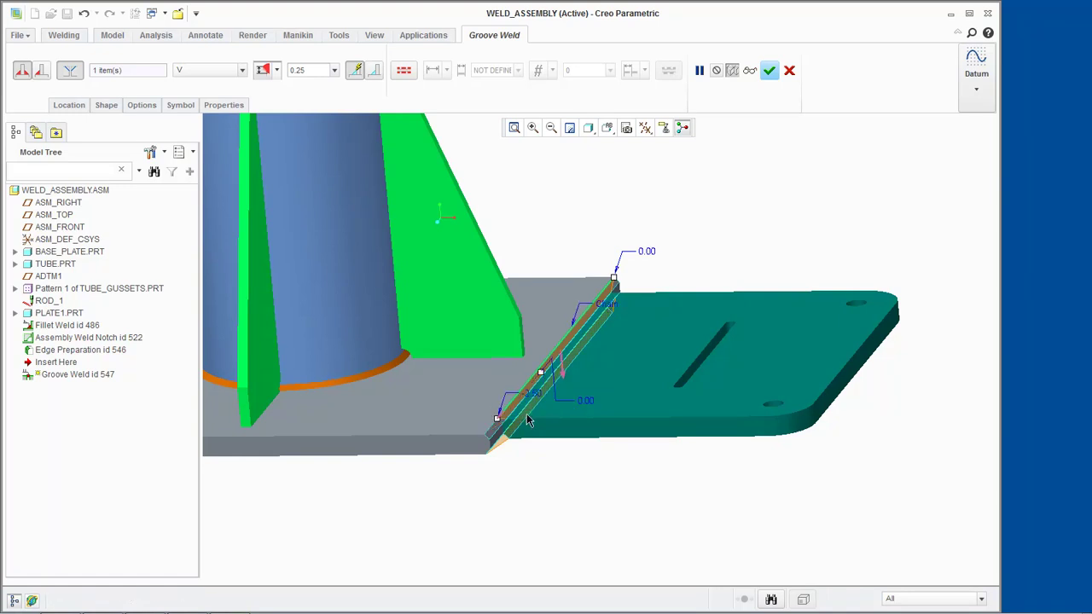
{"action": "double_click", "coordinate": [648, 253]}
{"action": "type", "text": "-2.5"}
{"action": "key", "text": "Return"}
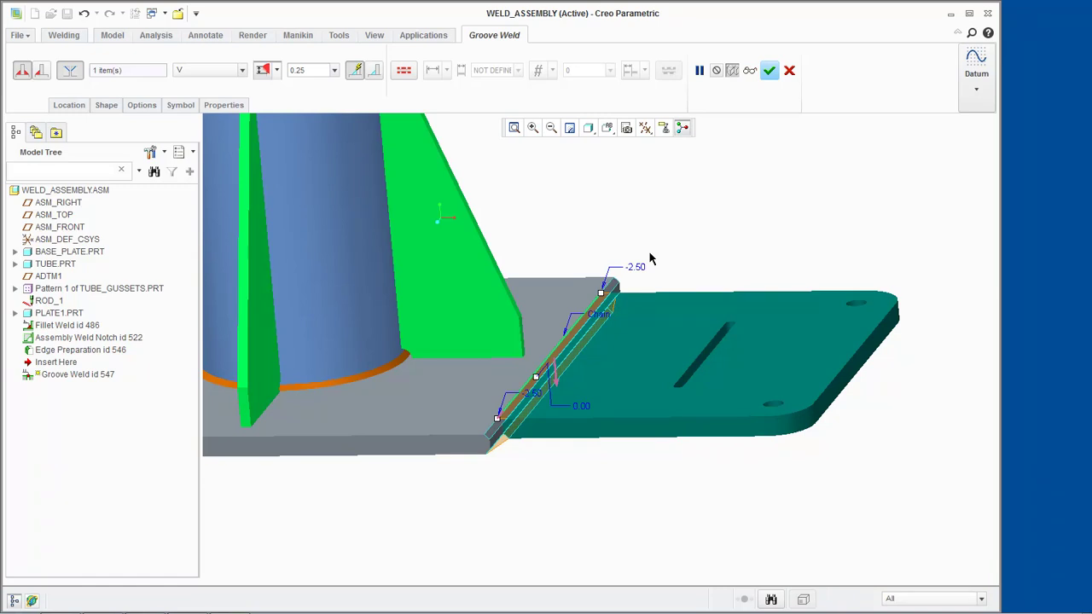
Step: Set the offset at both ends of the other-side groove weld to -2.5, accept the weld, and end weld definition without starting another
{"action": "left_click", "coordinate": [70, 107]}
{"action": "left_click", "coordinate": [79, 175]}
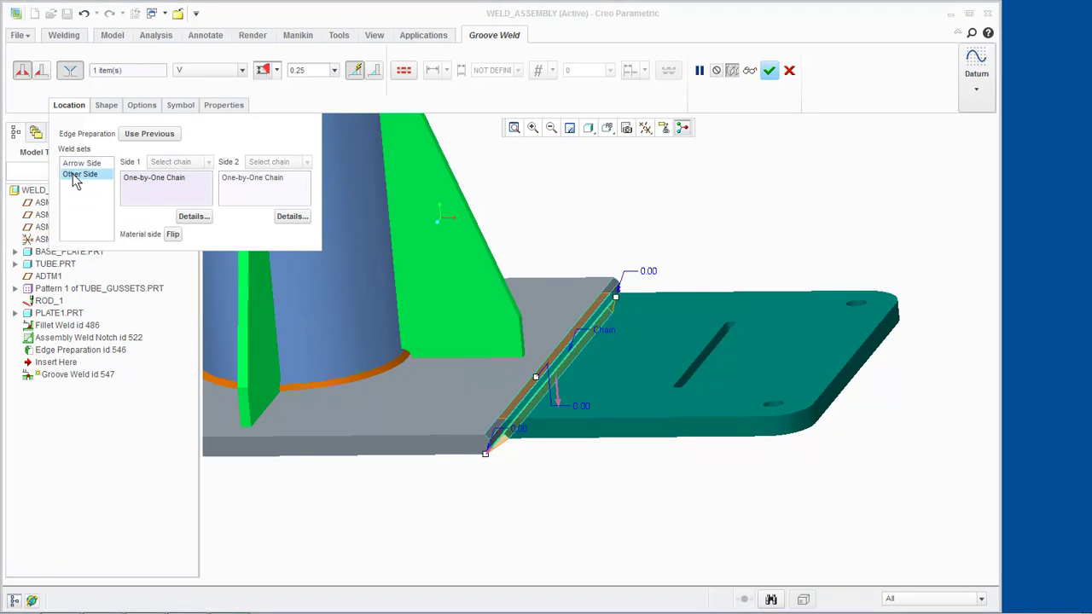
{"action": "double_click", "coordinate": [650, 270]}
{"action": "key", "text": "BackSpace"}
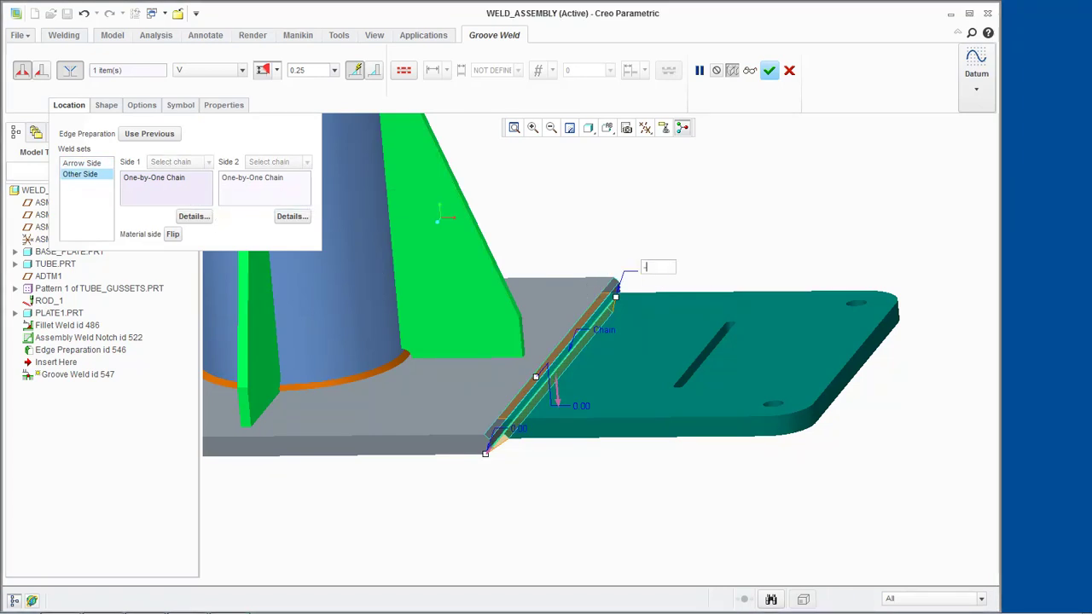
{"action": "key", "text": "Return"}
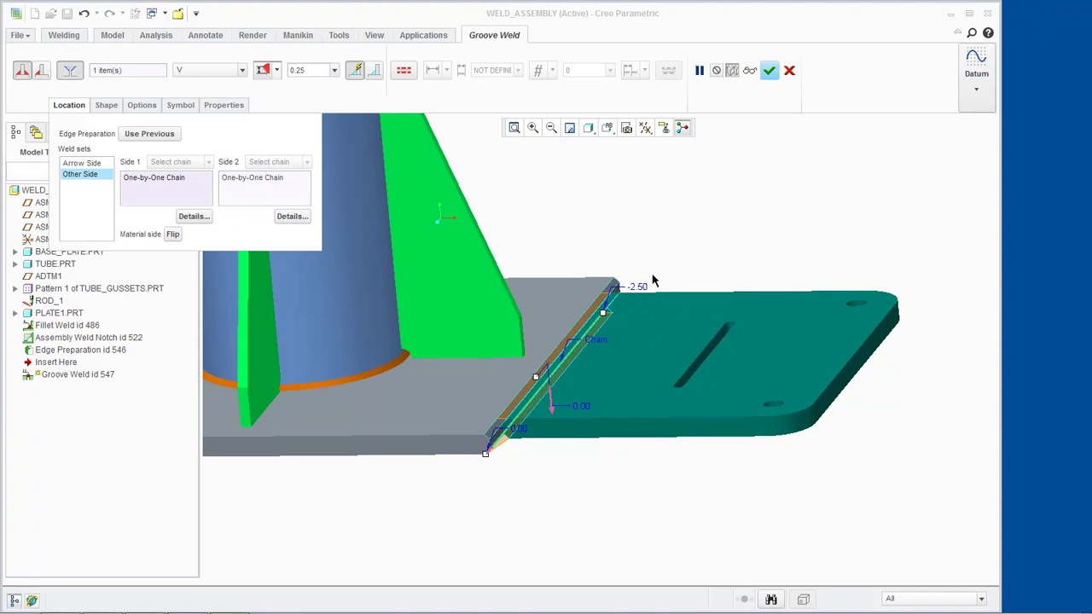
{"action": "double_click", "coordinate": [520, 435]}
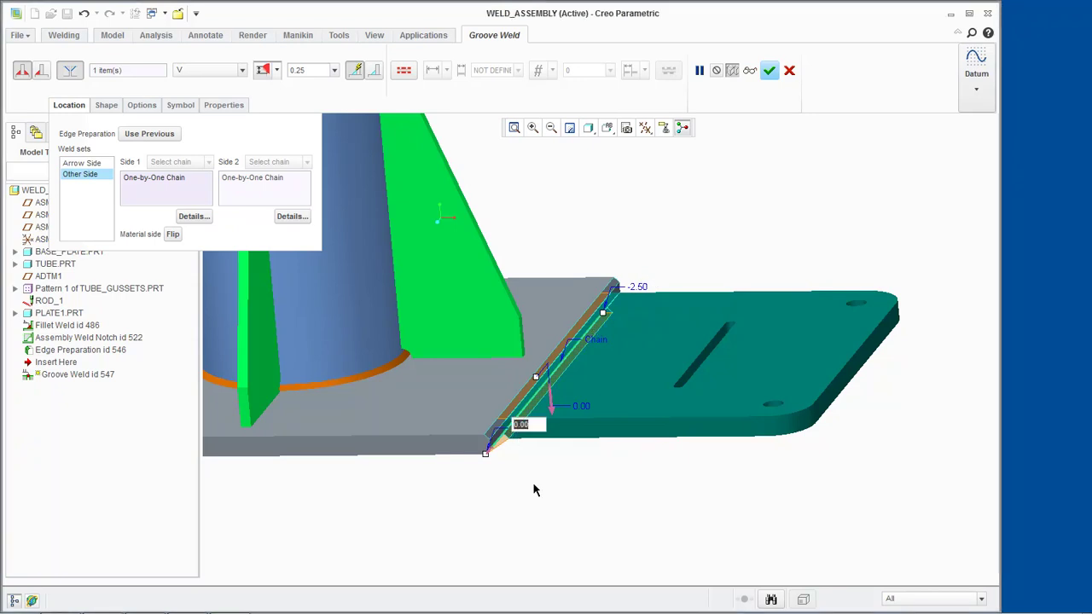
{"action": "type", "text": "-2.5"}
{"action": "key", "text": "Return"}
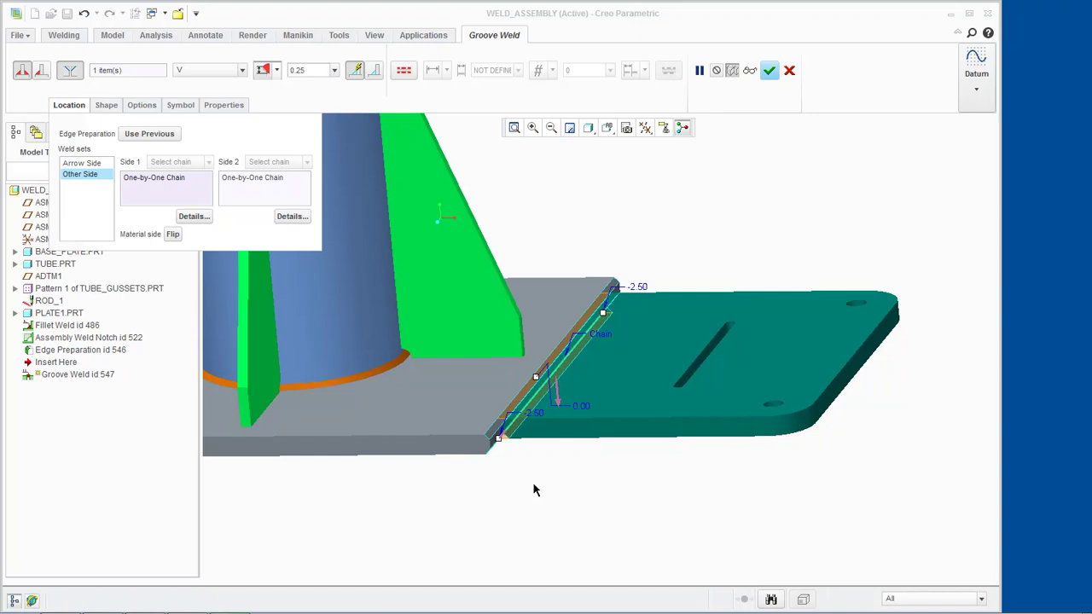
{"action": "left_click", "coordinate": [559, 401]}
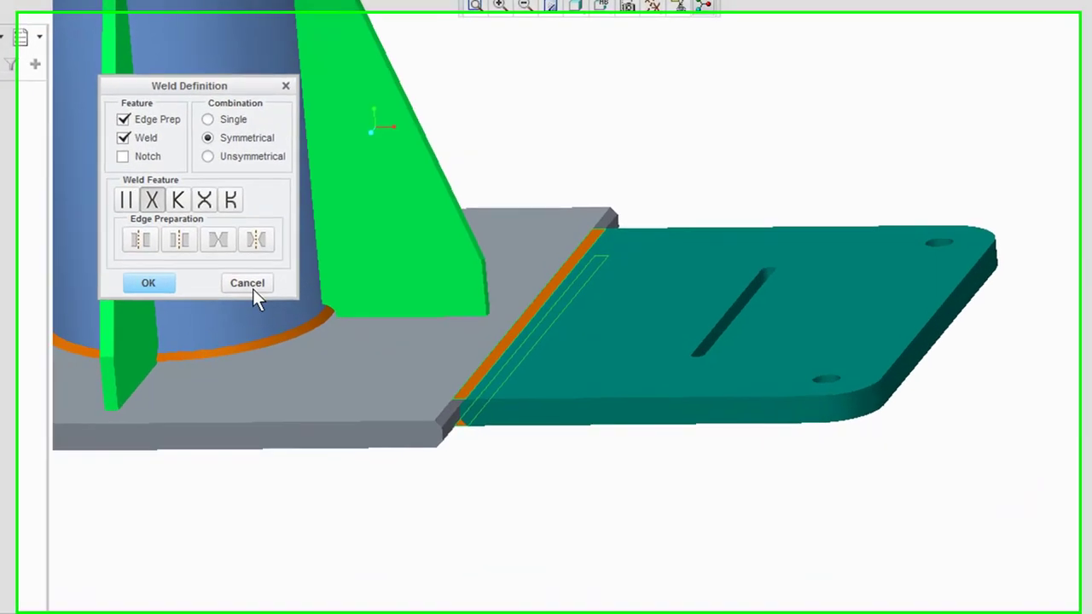
{"action": "left_click", "coordinate": [247, 284]}
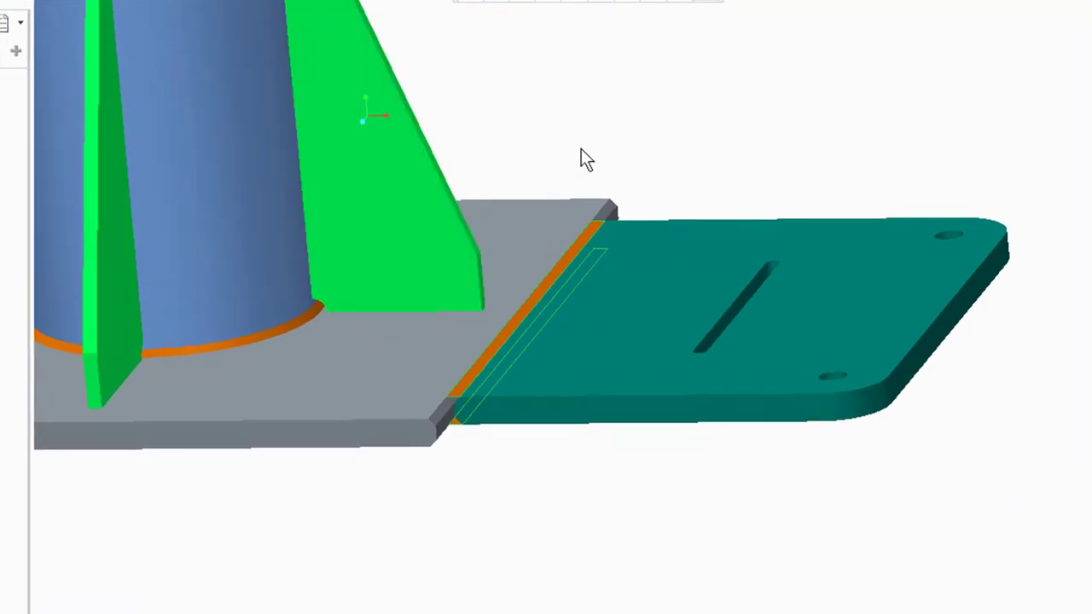
Step: Examine the double-V-groove weld and prepared edges at the end of the plate joint, and restore the assembly's default orientation
{"action": "mouse_move", "coordinate": [664, 153]}
{"action": "middle_mouse_down"}
{"action": "mouse_move", "coordinate": [687, 131]}
{"action": "mouse_move", "coordinate": [682, 120]}
{"action": "mouse_move", "coordinate": [706, 139]}
{"action": "mouse_move", "coordinate": [677, 143]}
{"action": "middle_mouse_up"}
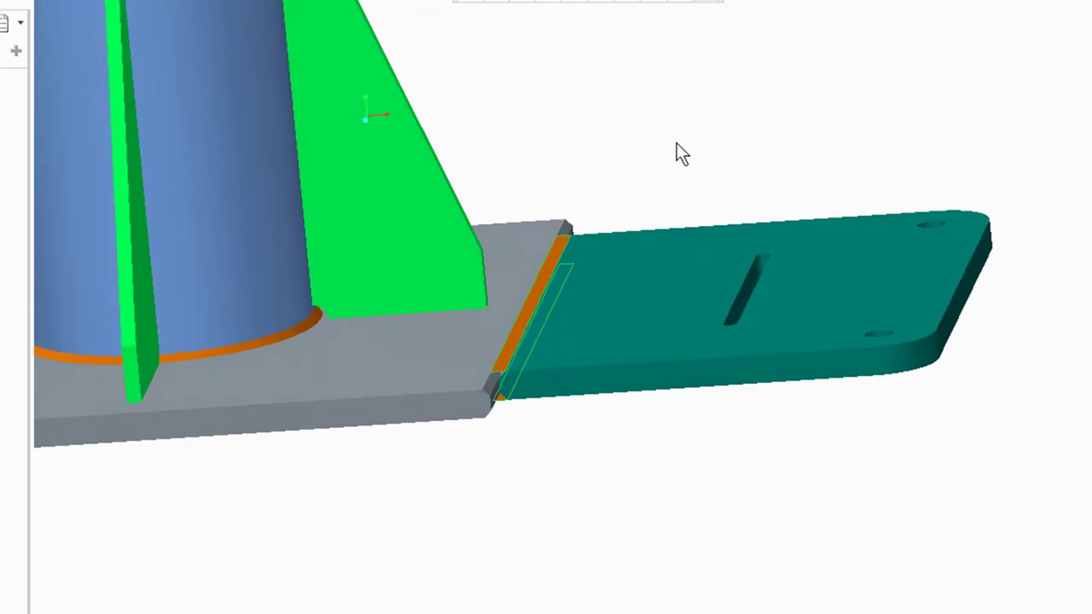
{"action": "left_click", "coordinate": [497, 5]}
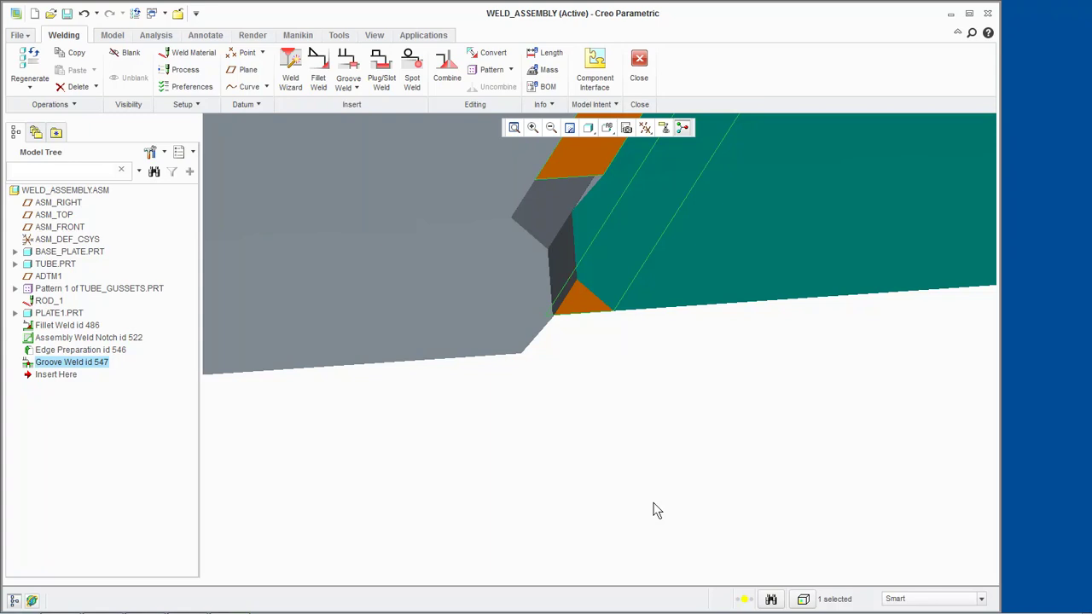
{"action": "key", "text": "ctrl+d"}
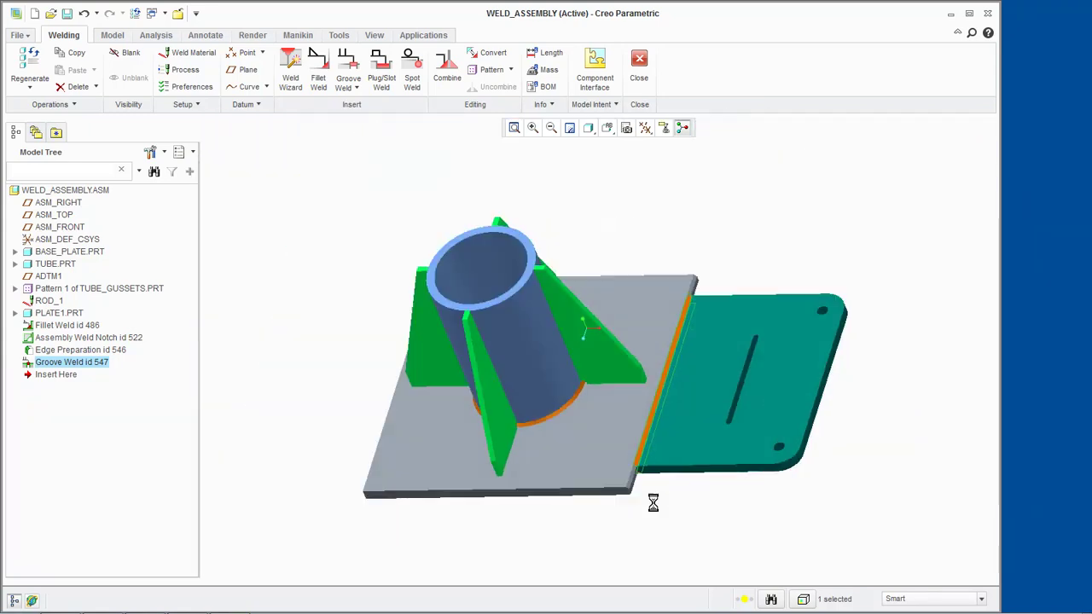